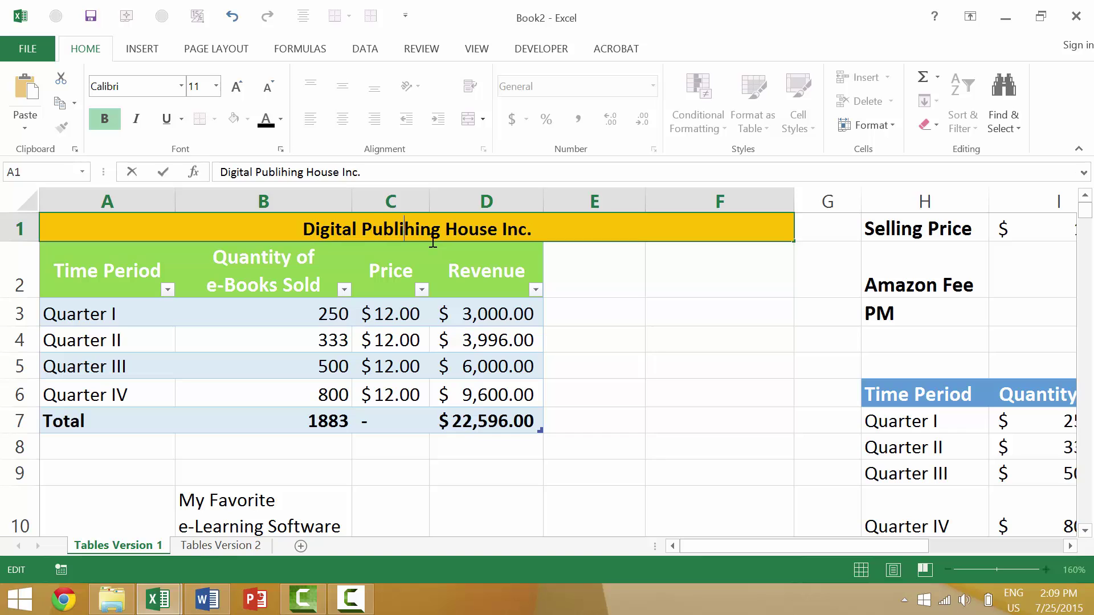
- Misspell the title in cell A1 as "Digital Publihsing House Inc."
key("Right")
type("s")
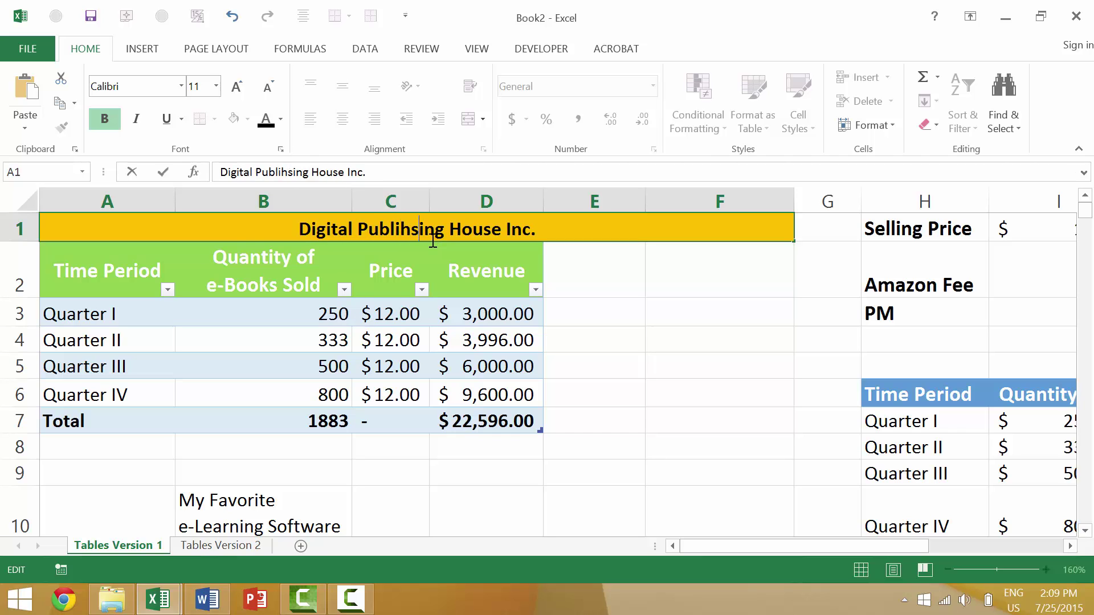
key("Return")
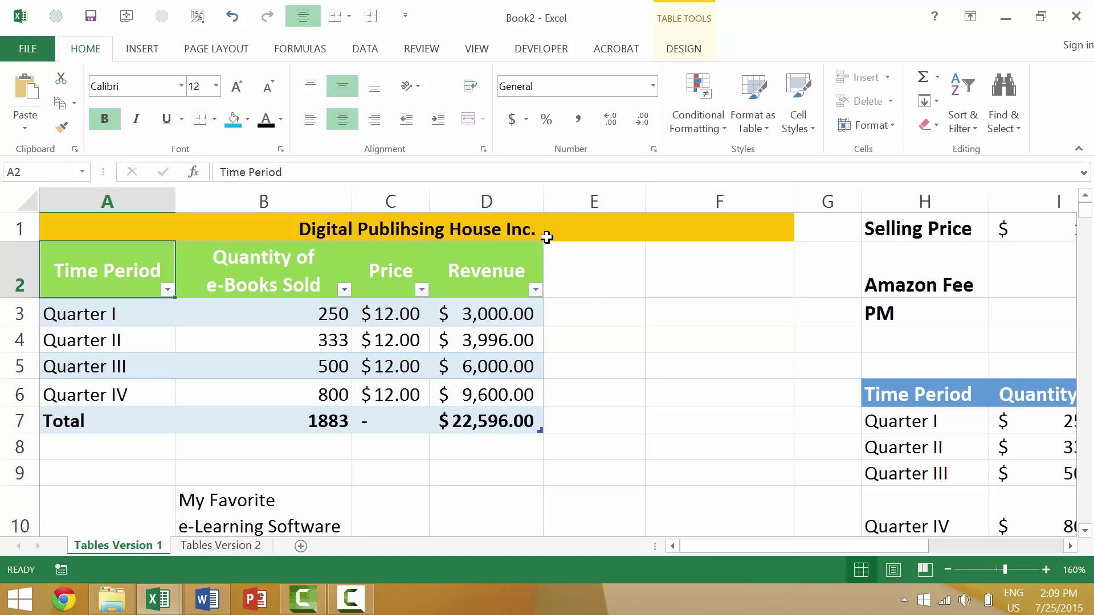
- Spell-check the sheet from cell E3, continuing from its beginning, and change "Publihsing" to the suggested "Publishing"
left_click(610, 299)
key("F7")
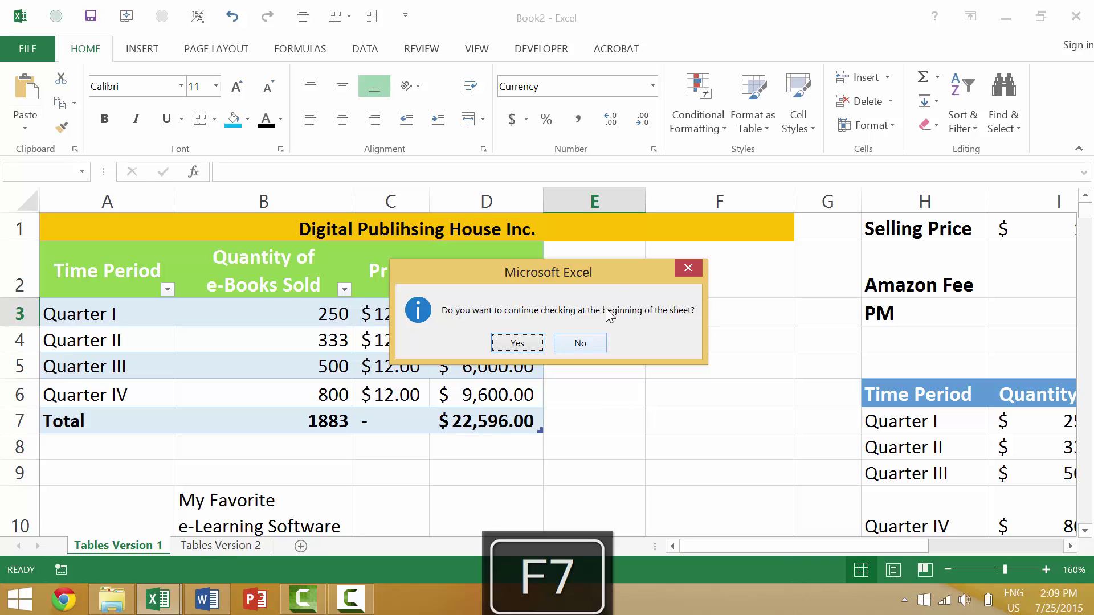
left_click_drag(618, 273, 634, 400)
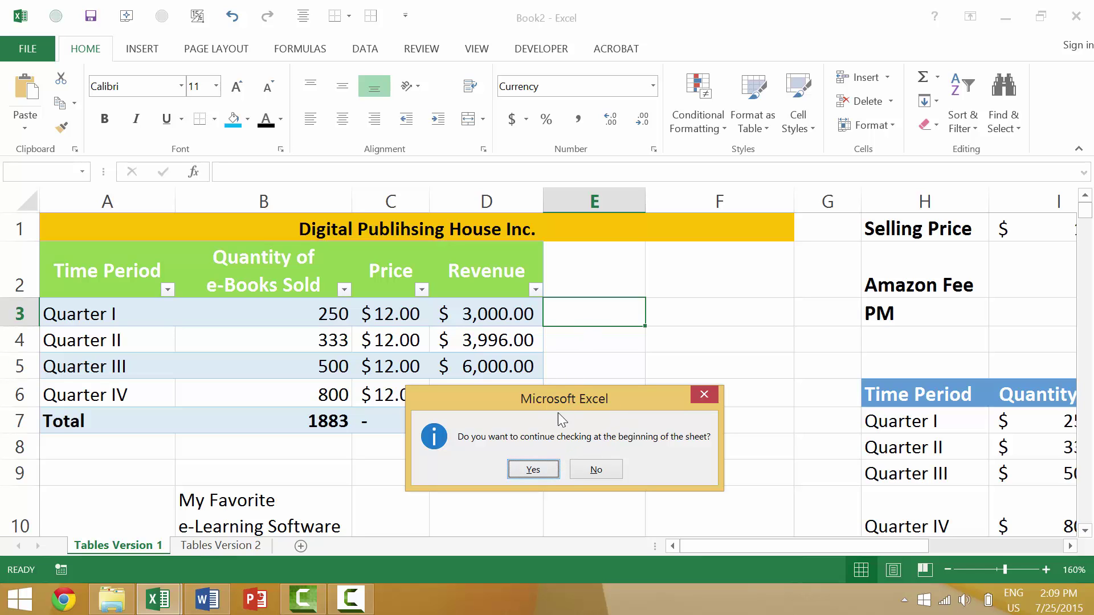
left_click(538, 471)
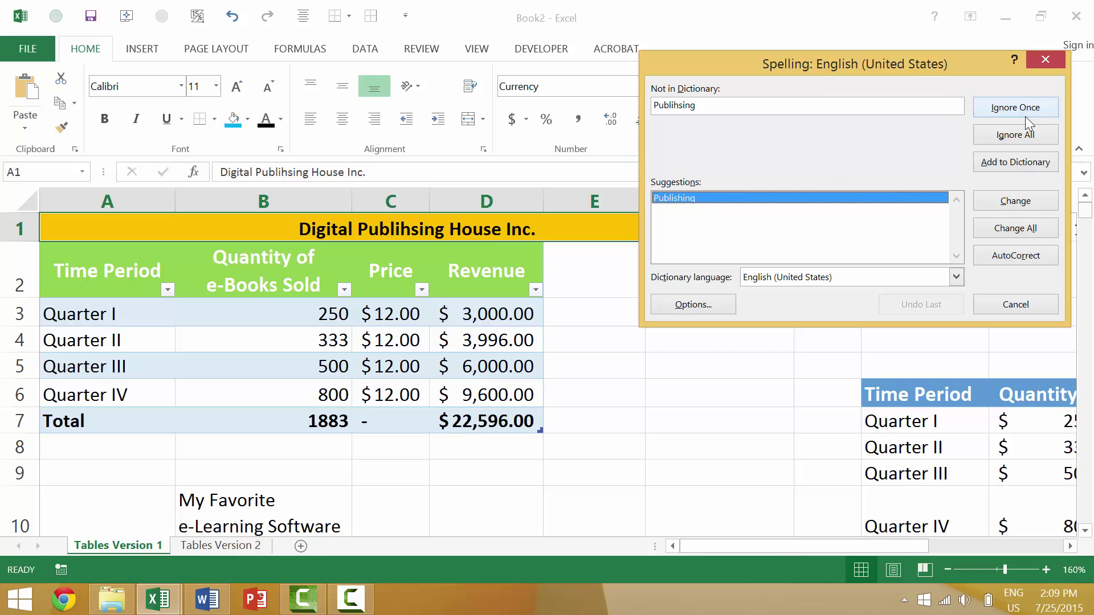
left_click(1016, 203)
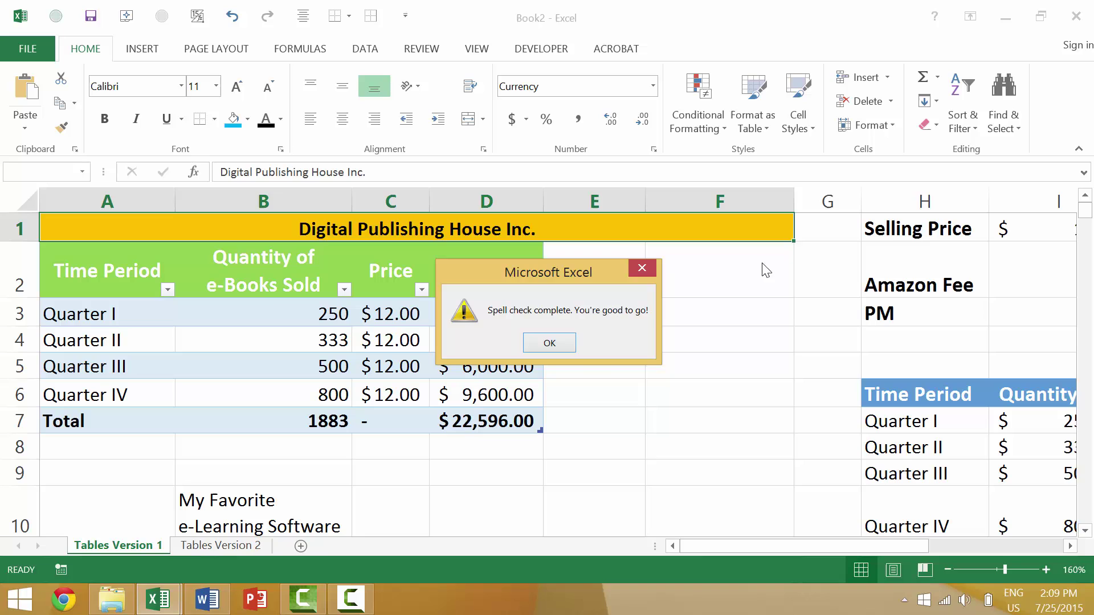
left_click(559, 340)
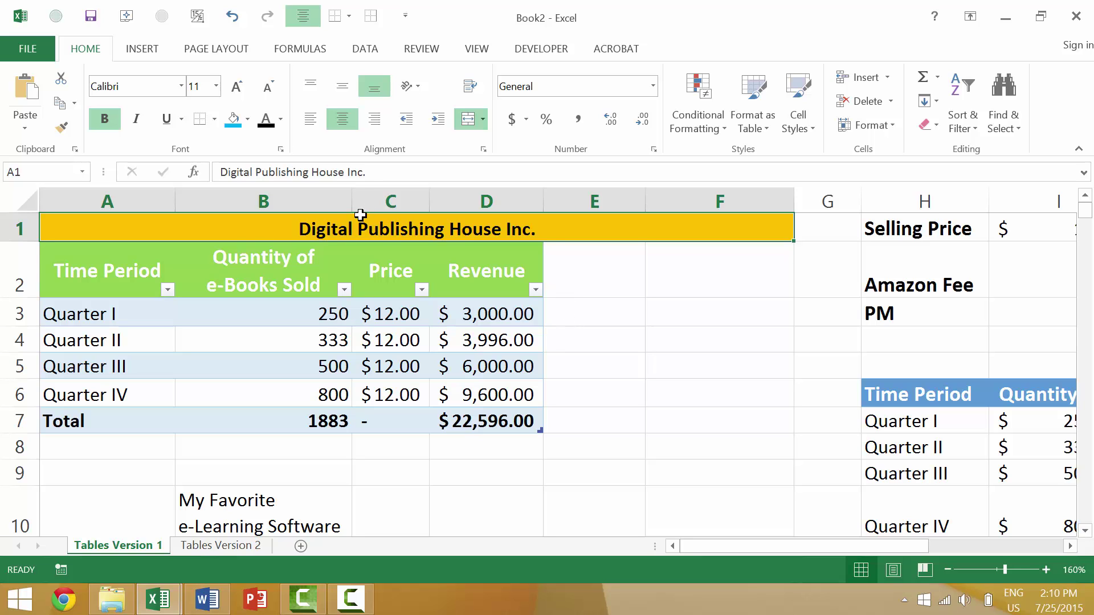
- Reintroduce the misspelling in the A1 title so it reads "Digital Publihsing House Inc."
double_click(401, 228)
key("BackSpace")
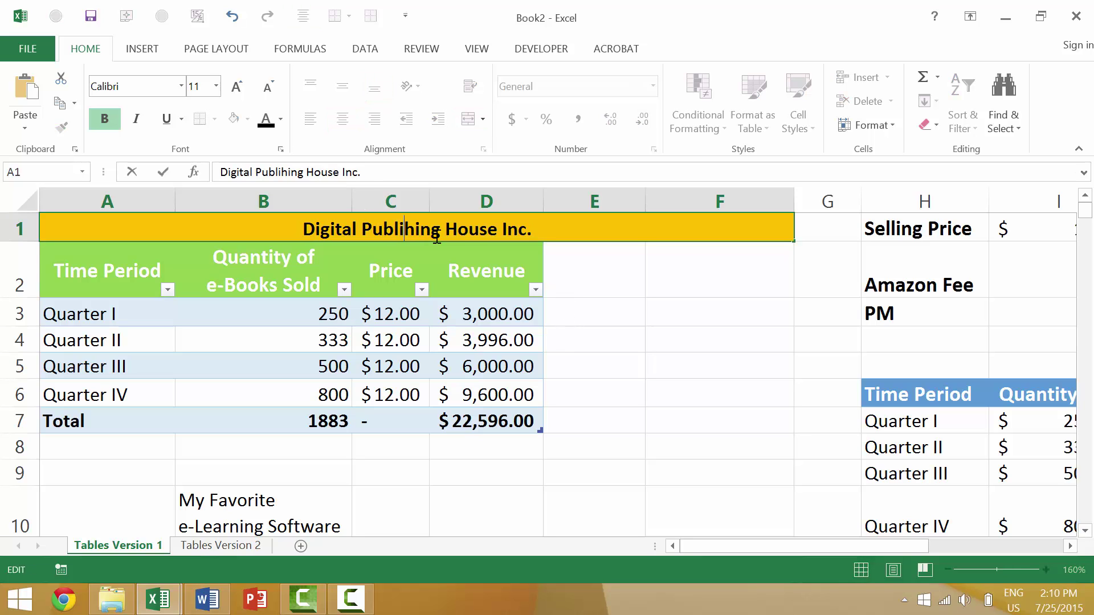
key("Right")
type("s")
key("Return")
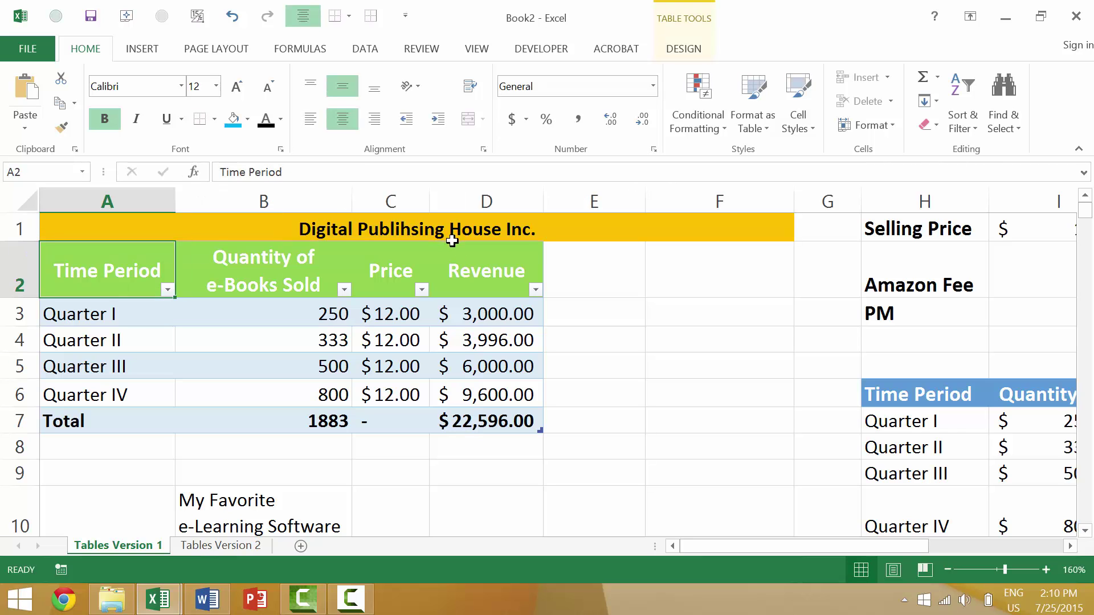
- Run the spelling check from cell E2, continue at the sheet's beginning, and replace "Publihsing" with "Publishing"
left_click(563, 282)
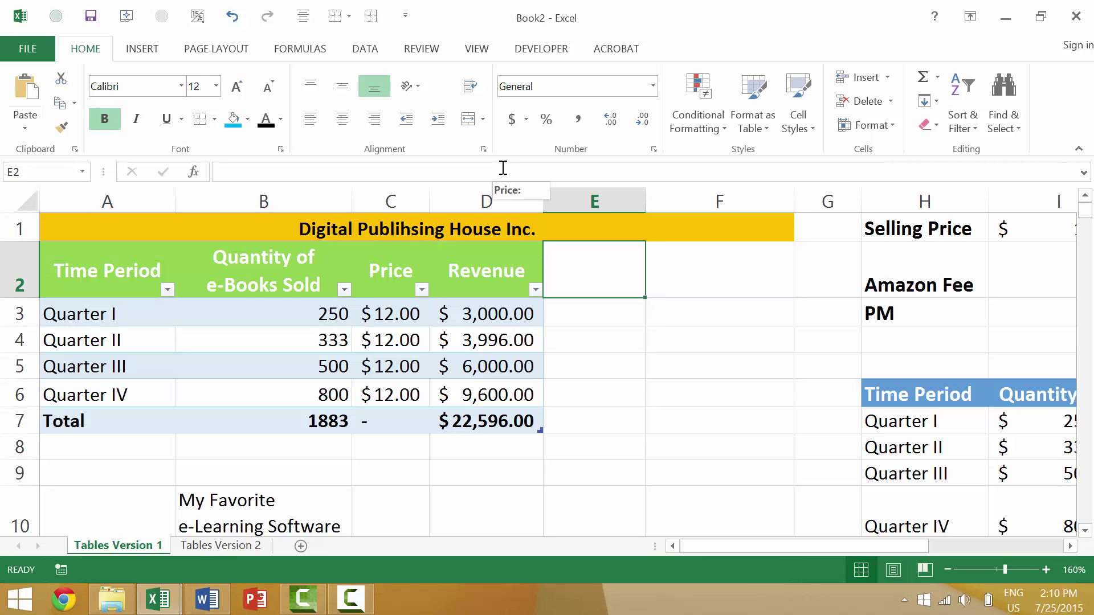
left_click(430, 52)
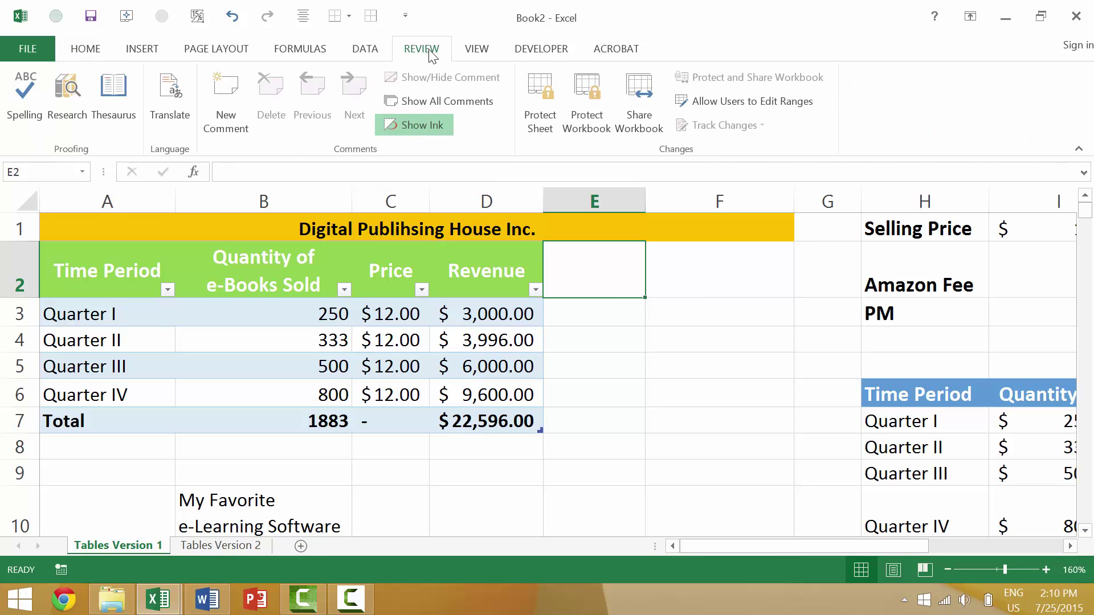
left_click(27, 83)
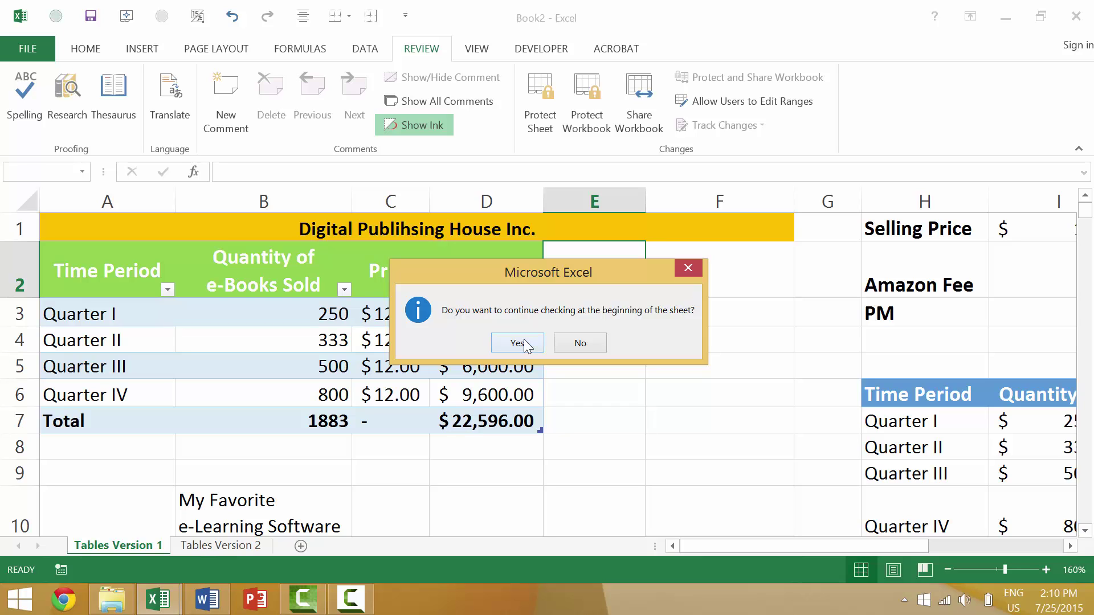
left_click(525, 341)
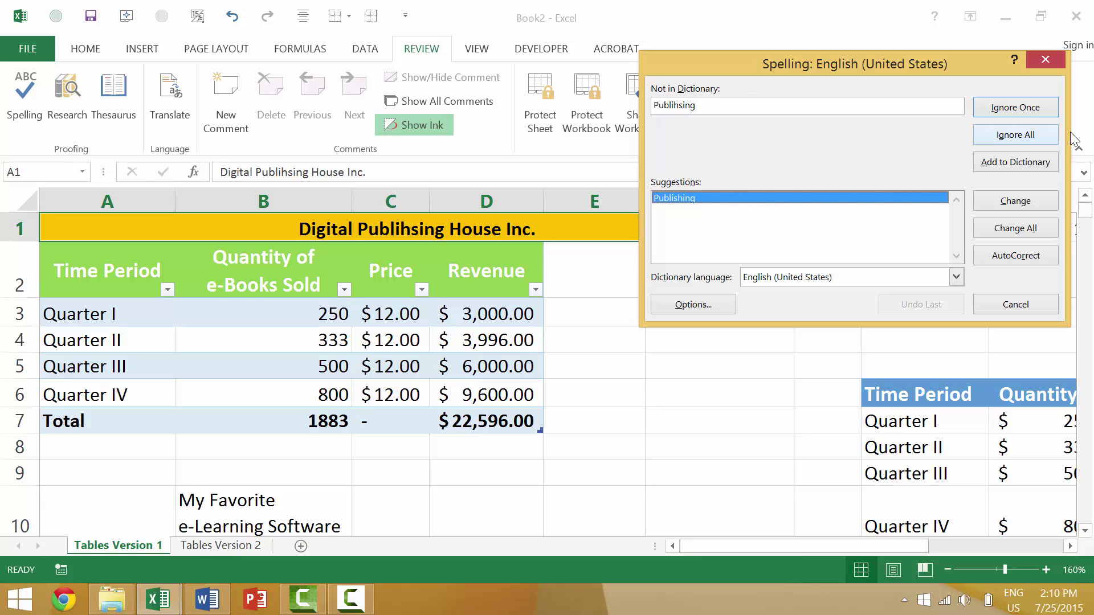
left_click(1010, 203)
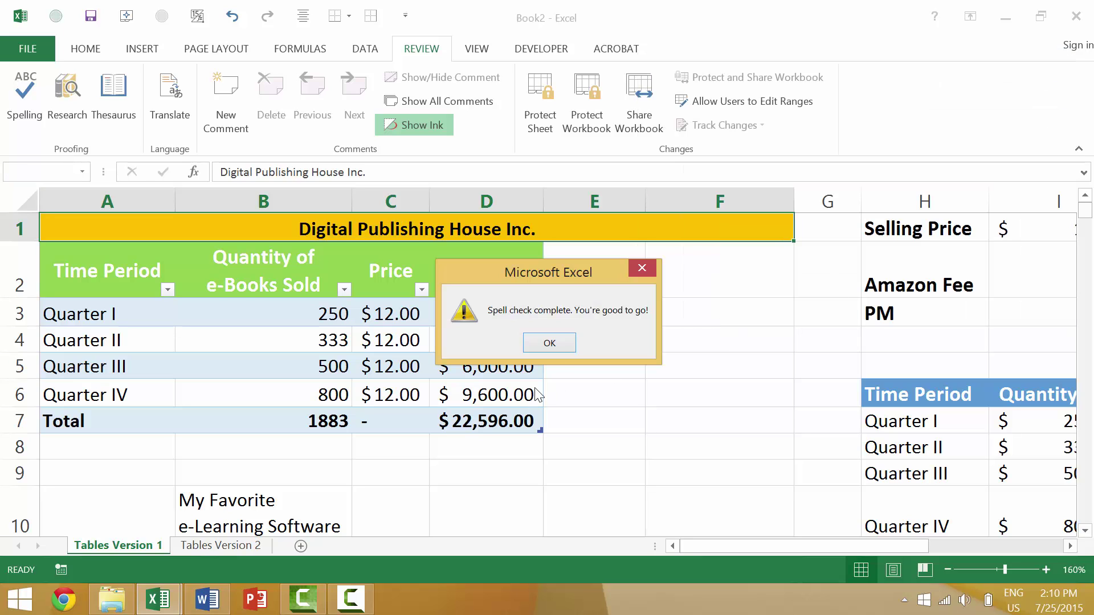
left_click(561, 343)
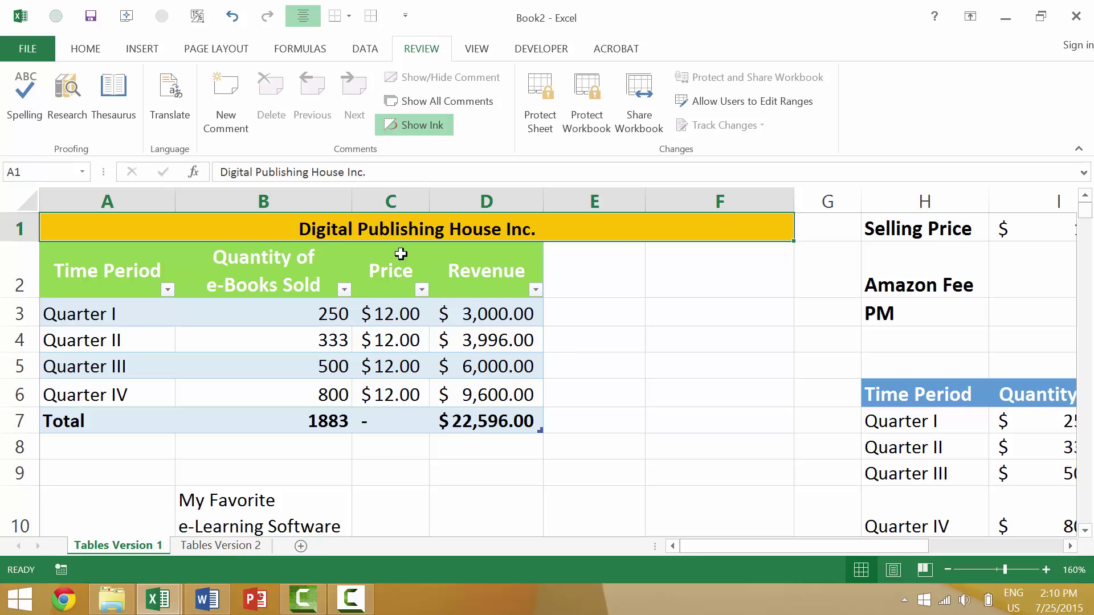
- Edit the A1 title so that "Publishing" is misspelled again as "Publihsing"
double_click(405, 229)
key("Delete")
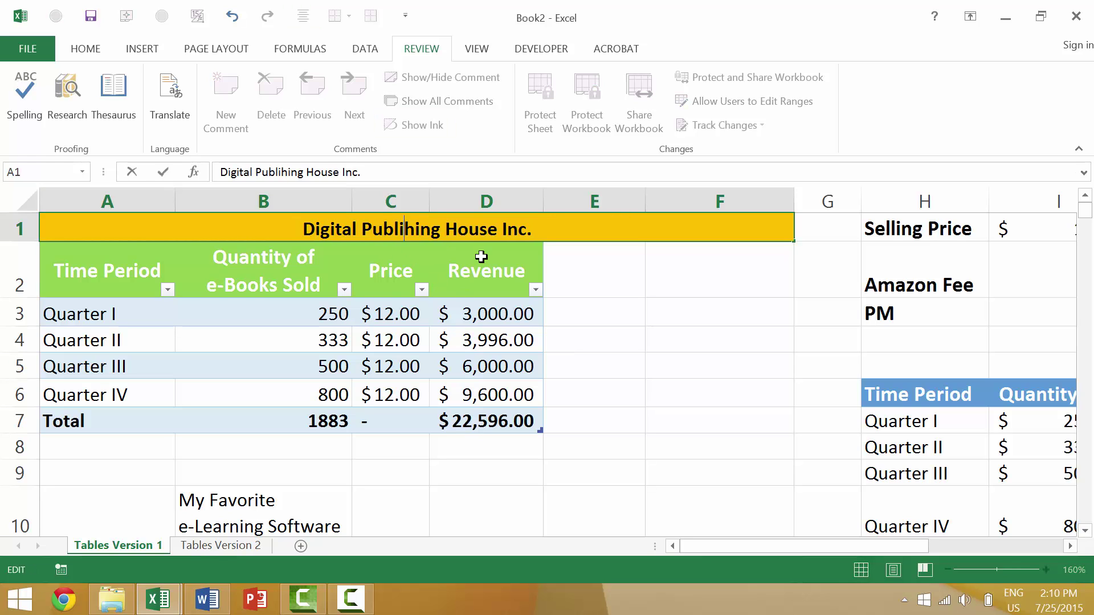
key("Right")
type("s")
key("Return")
key("Down")
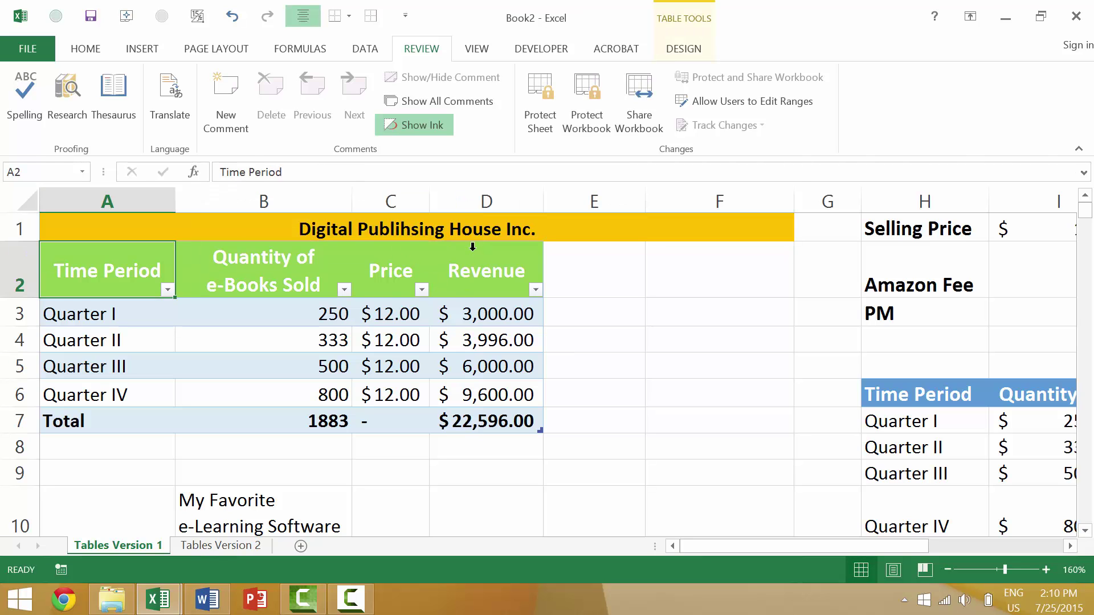
- Check spelling again starting at cell E2, wrap to the sheet's beginning, and correct the title word to "Publishing"
left_click(598, 274)
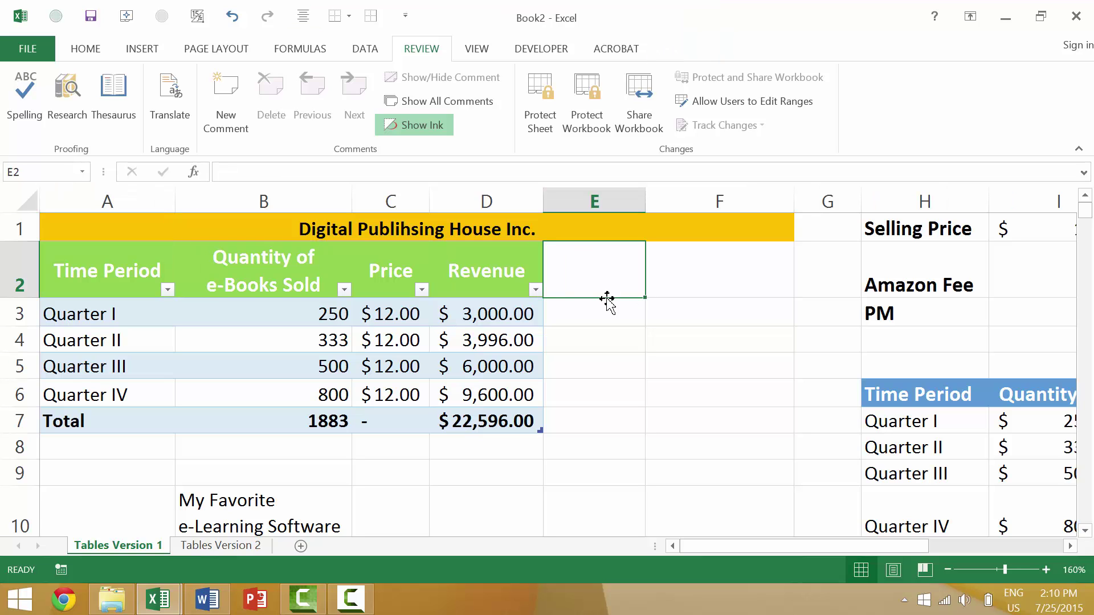
key("alt")
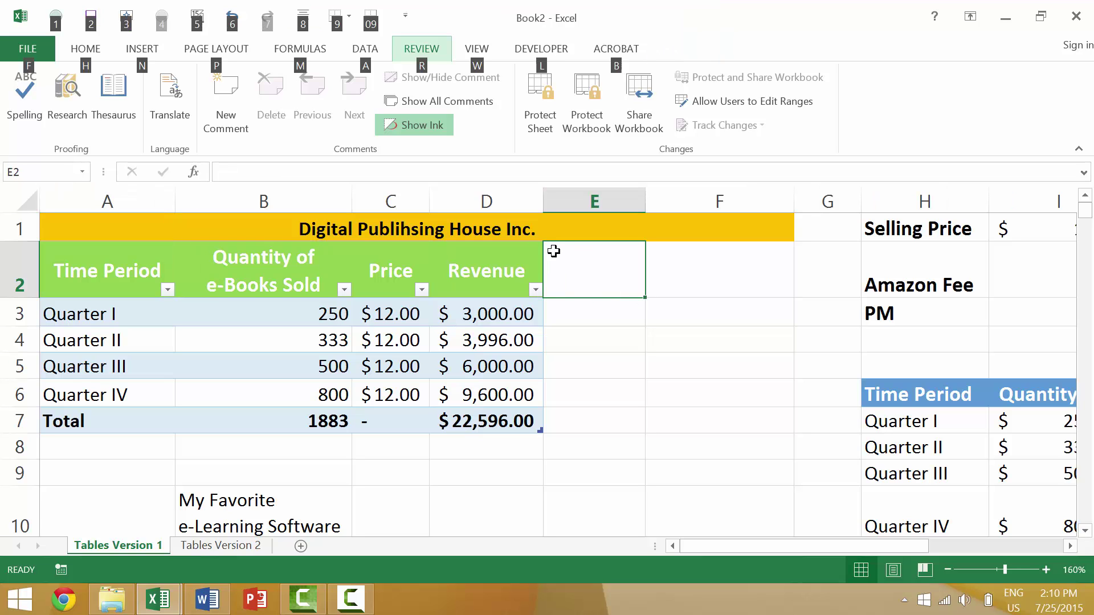
key("r")
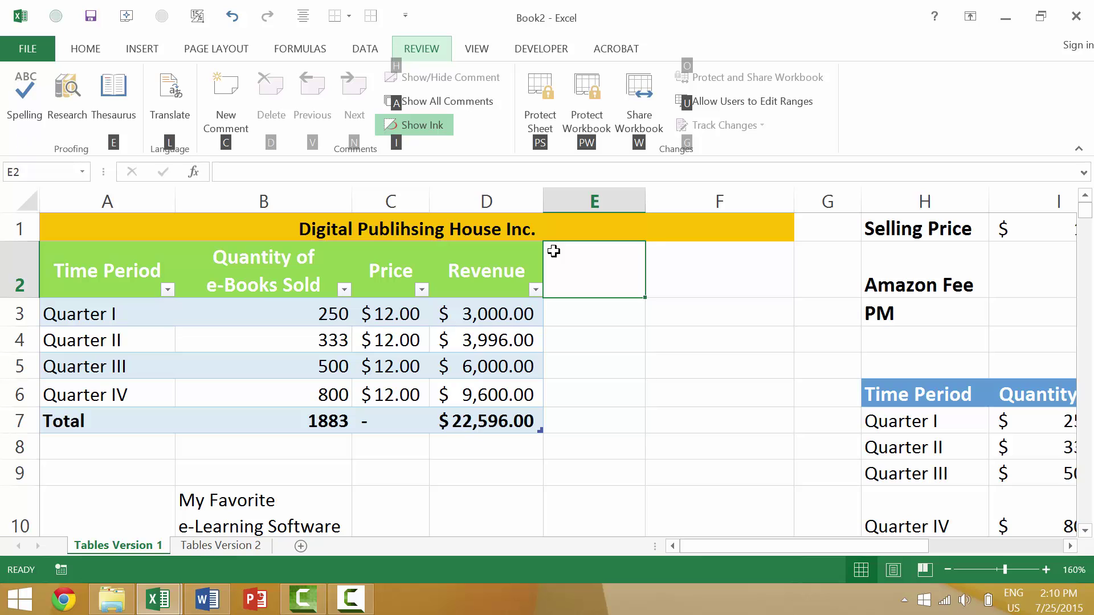
key("s")
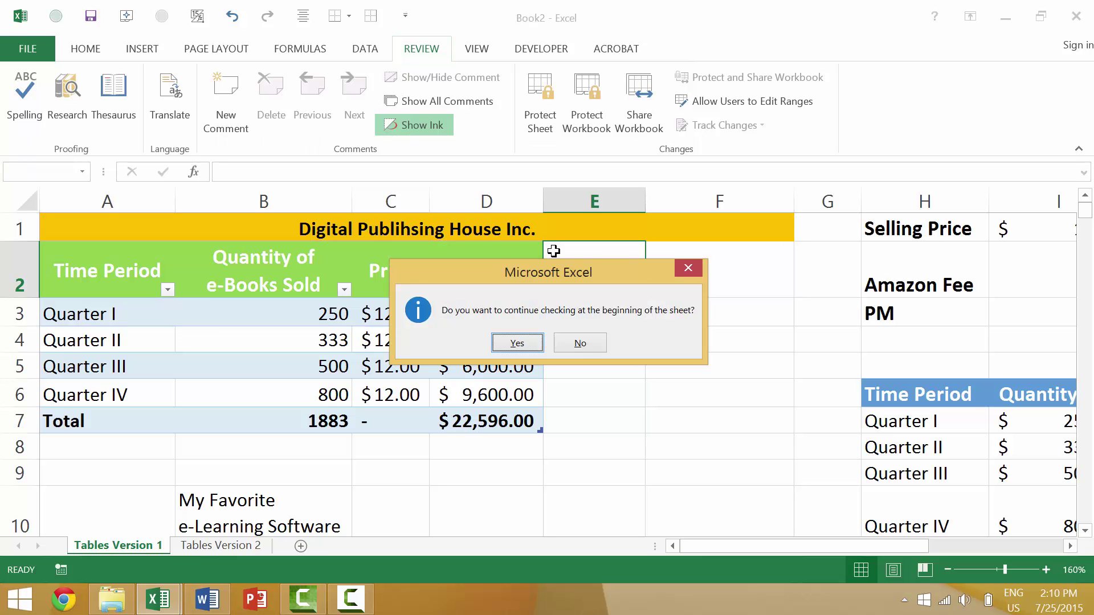
left_click(518, 344)
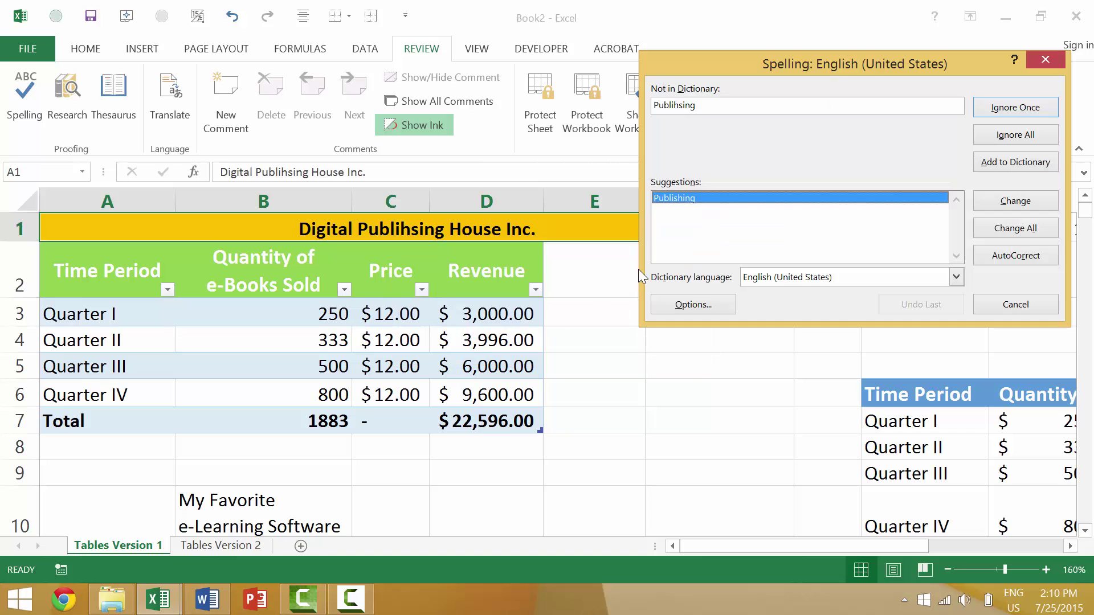
left_click(1017, 203)
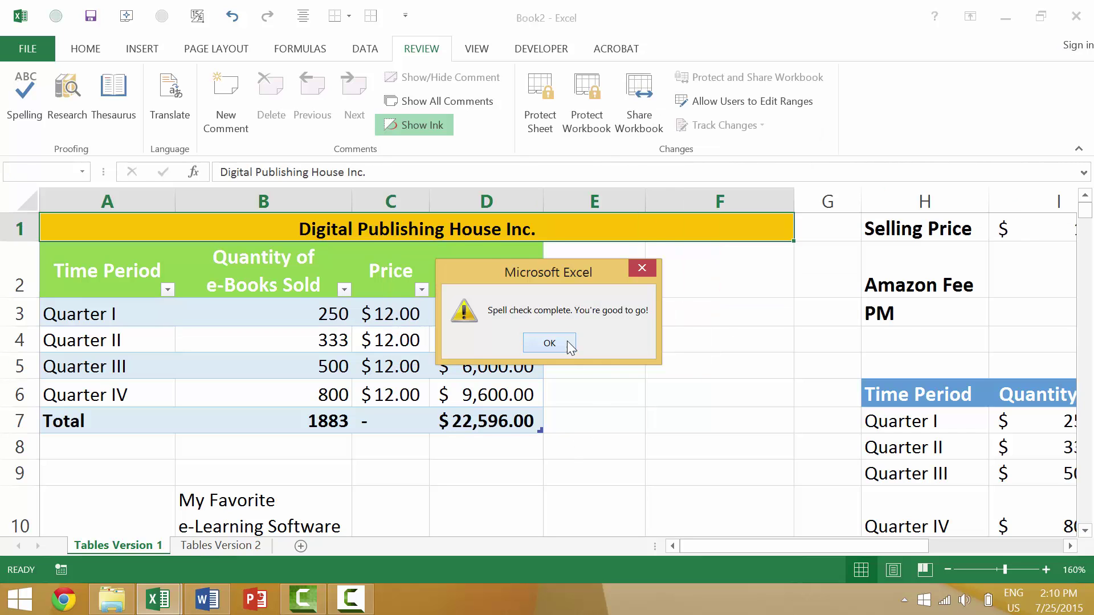
left_click(566, 340)
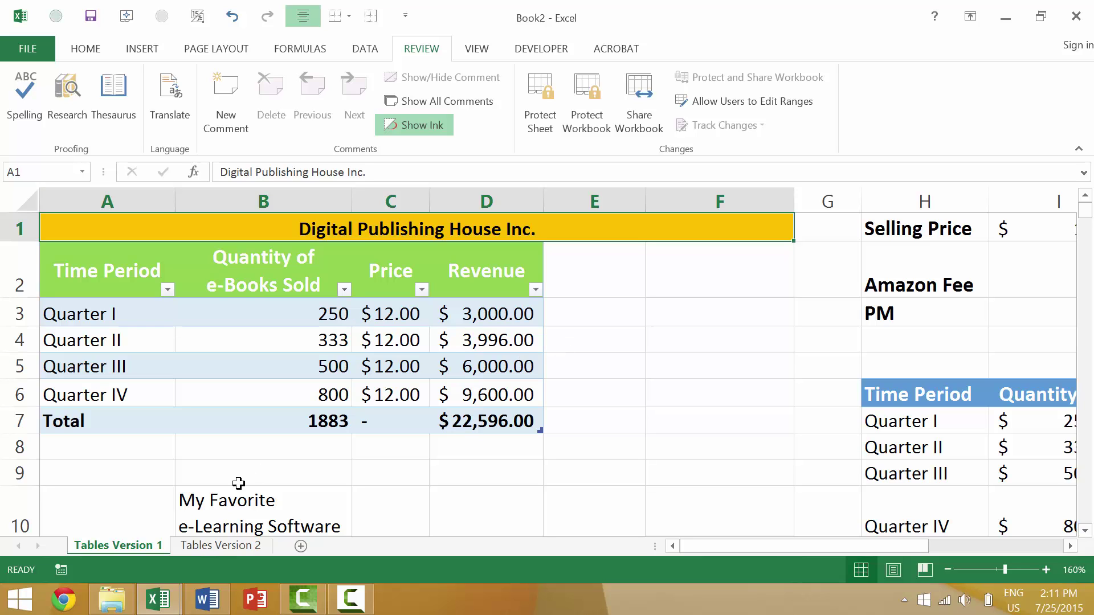
- Add a new blank worksheet after Tables Version 2 and return to the Tables Version 1 sheet
left_click(189, 544)
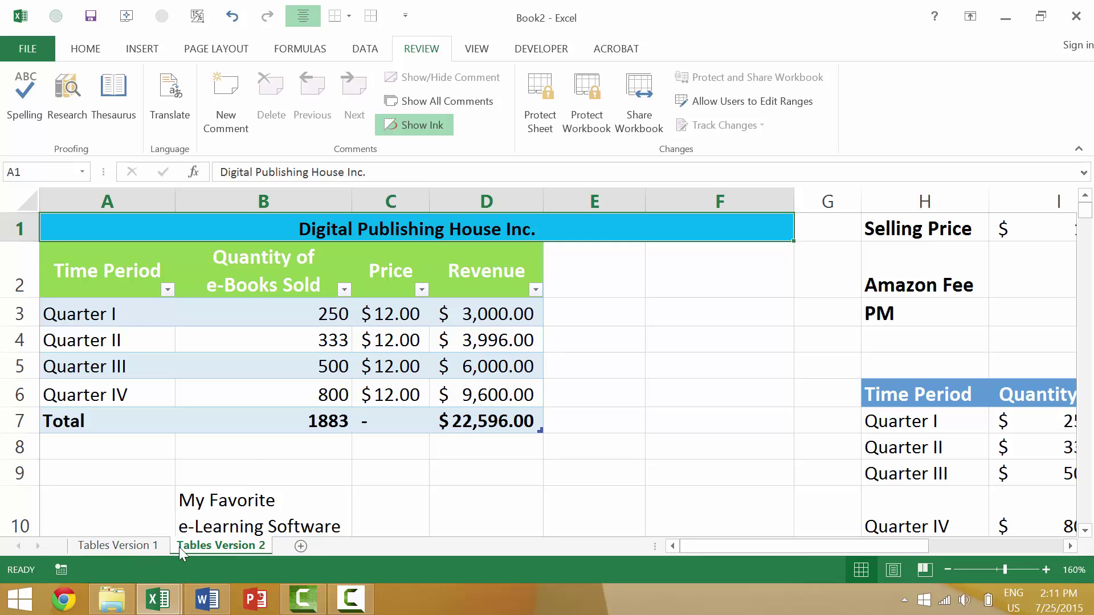
left_click(300, 547)
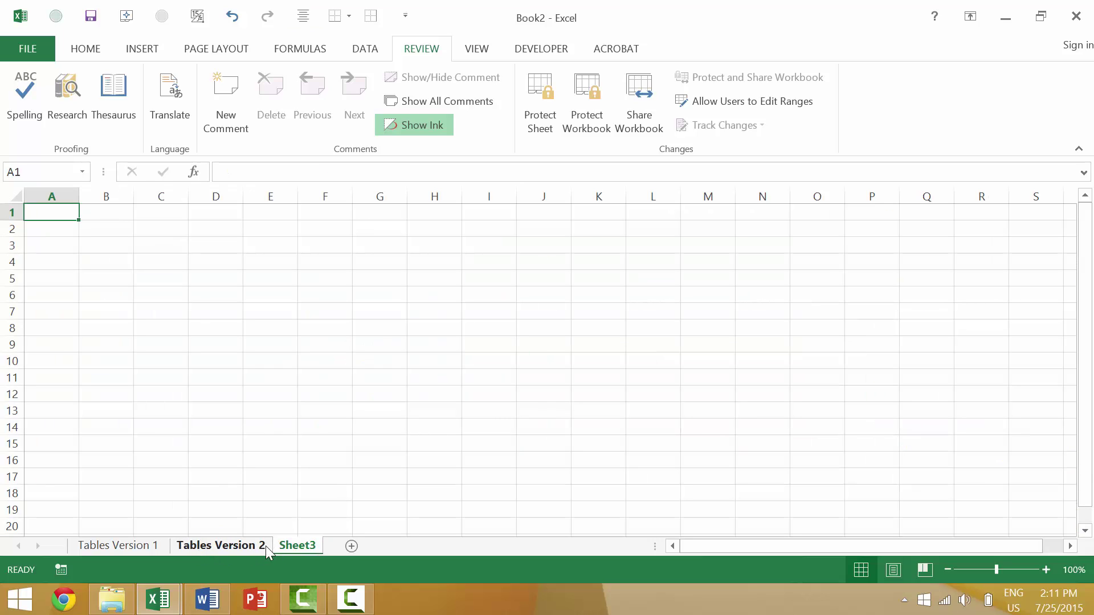
left_click(234, 547)
left_click(144, 547)
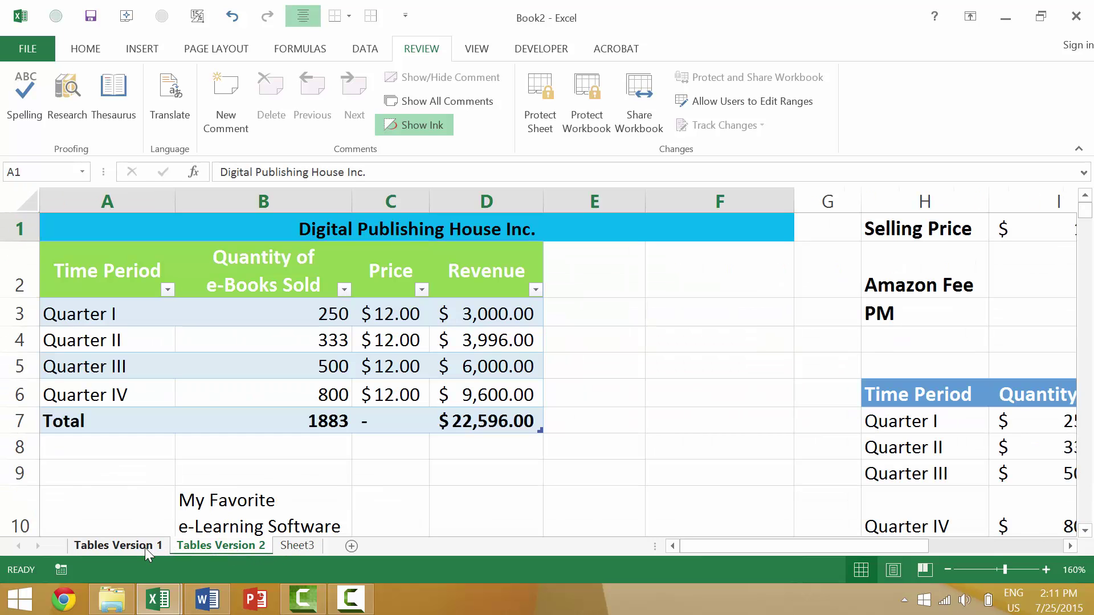
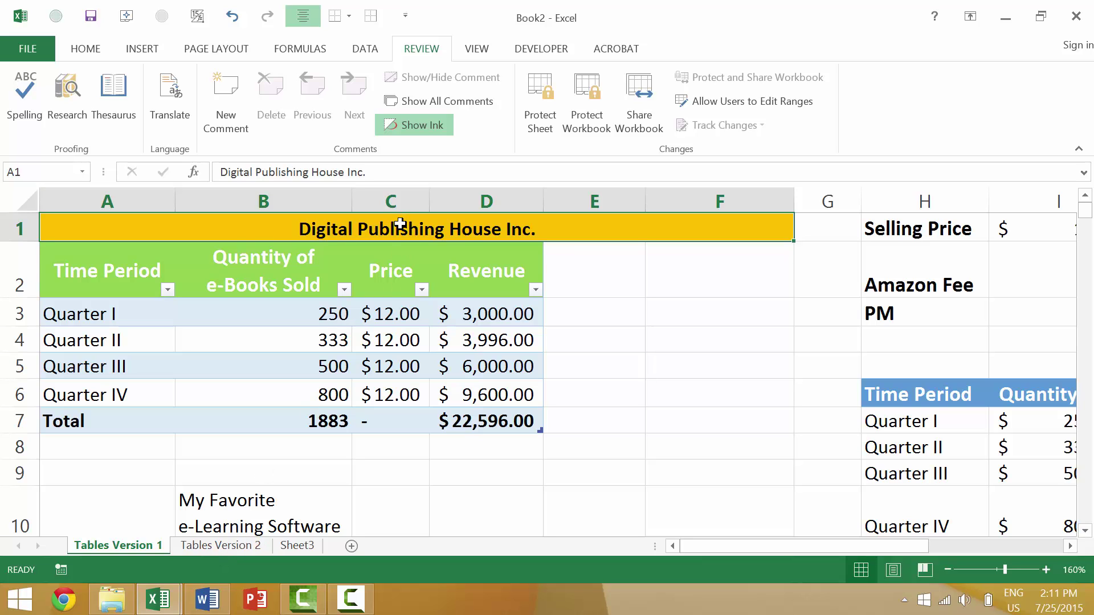
- Change the A1 title on Tables Version 1 to the misspelled "Digital Publihsing House Inc."
key("Delete")
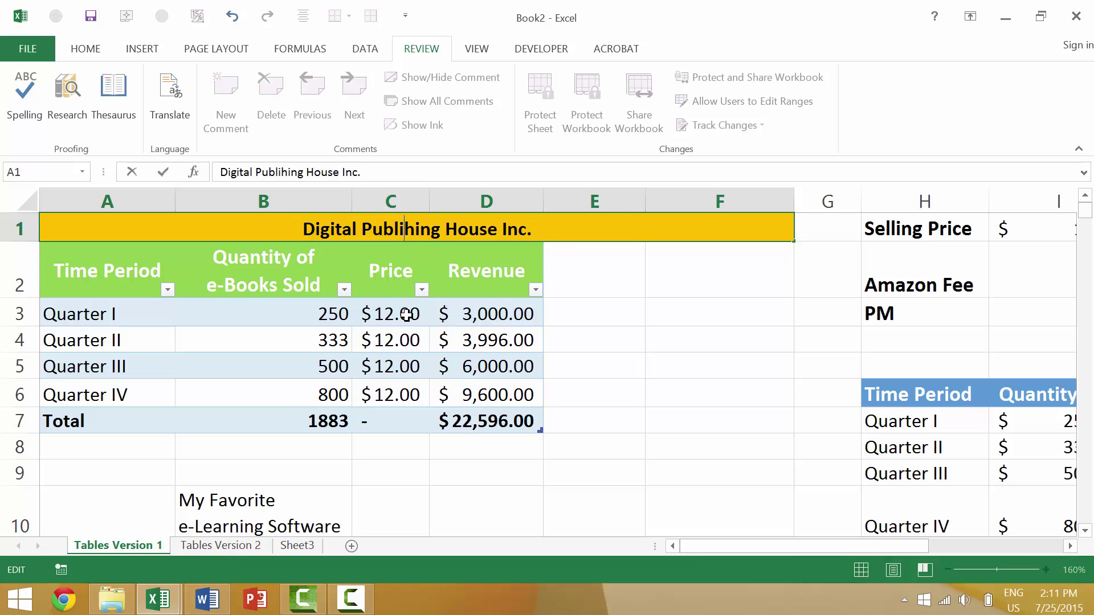
key("Right")
type("s")
key("Return")
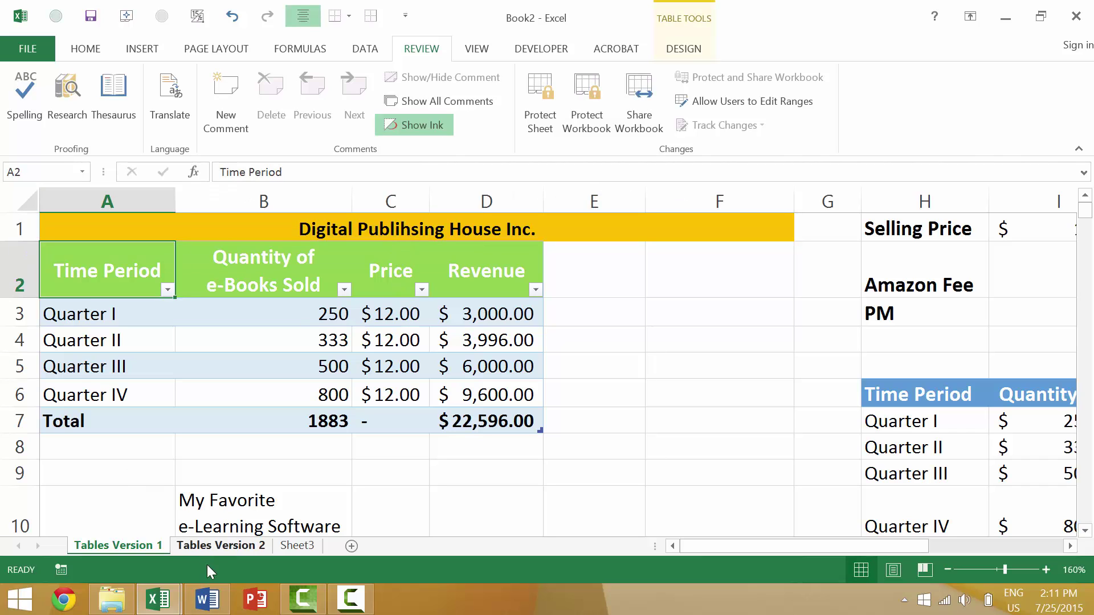
- Misspell the A1 title on the Tables Version 2 sheet as "Digital Publihsing House Inc."
left_click(221, 545)
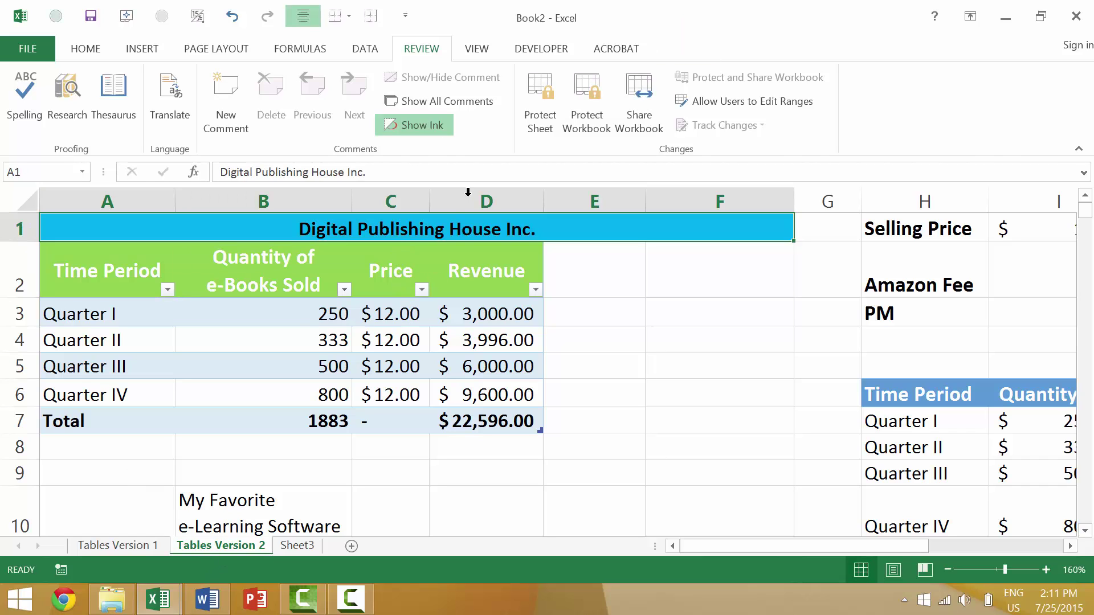
double_click(400, 229)
key("Delete")
key("Right")
type("s")
key("Return")
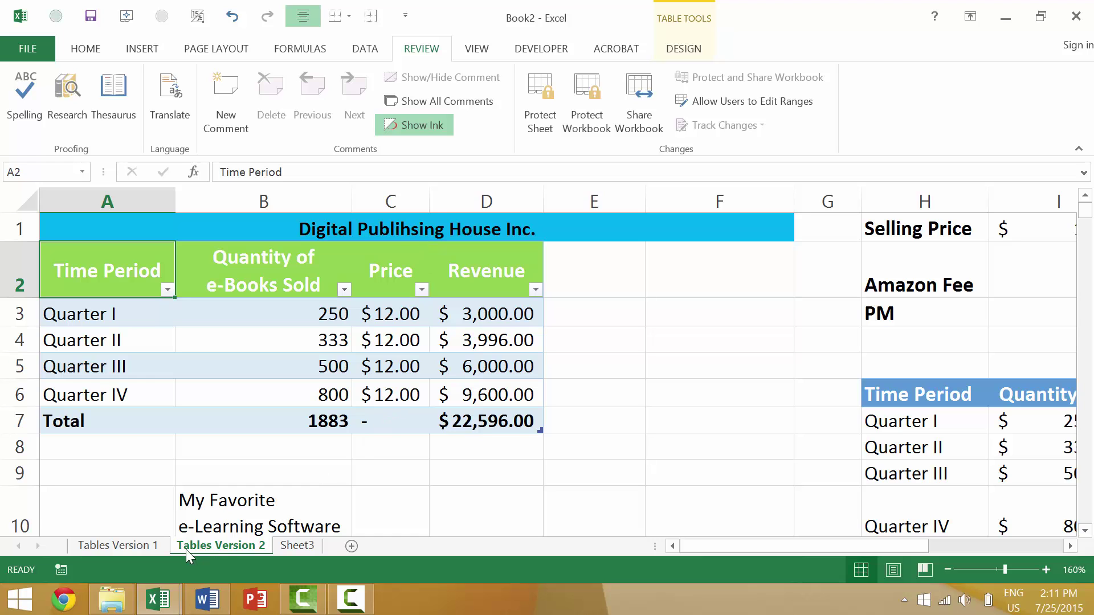
- Examine the title word "Publihsing" in cell A1 on Tables Version 2 and on Tables Version 1
left_click(410, 236)
double_click(411, 233)
double_click(411, 231)
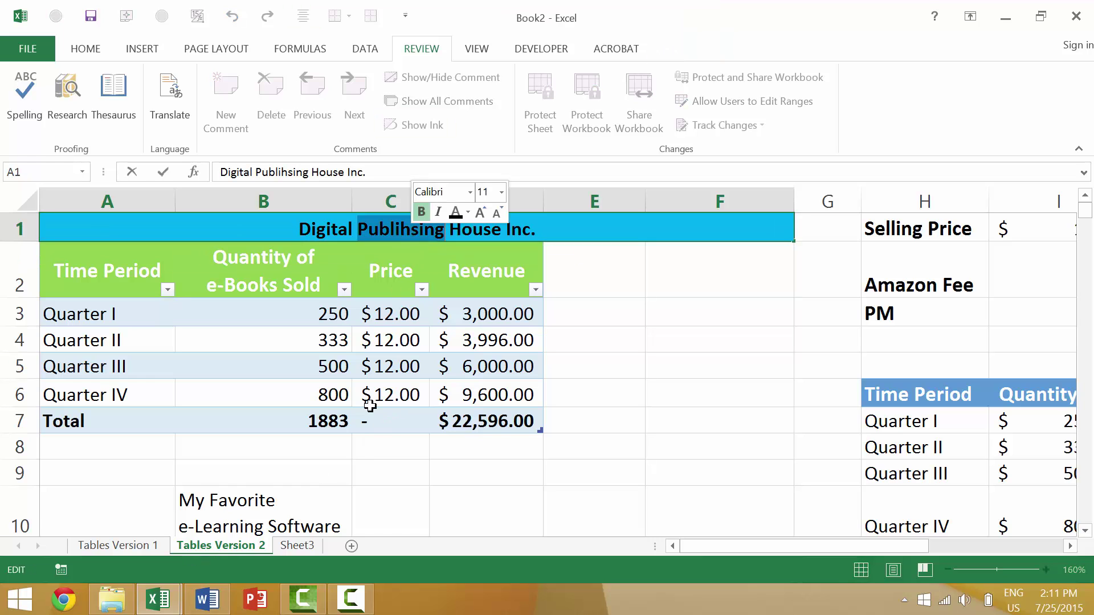
left_click(114, 546)
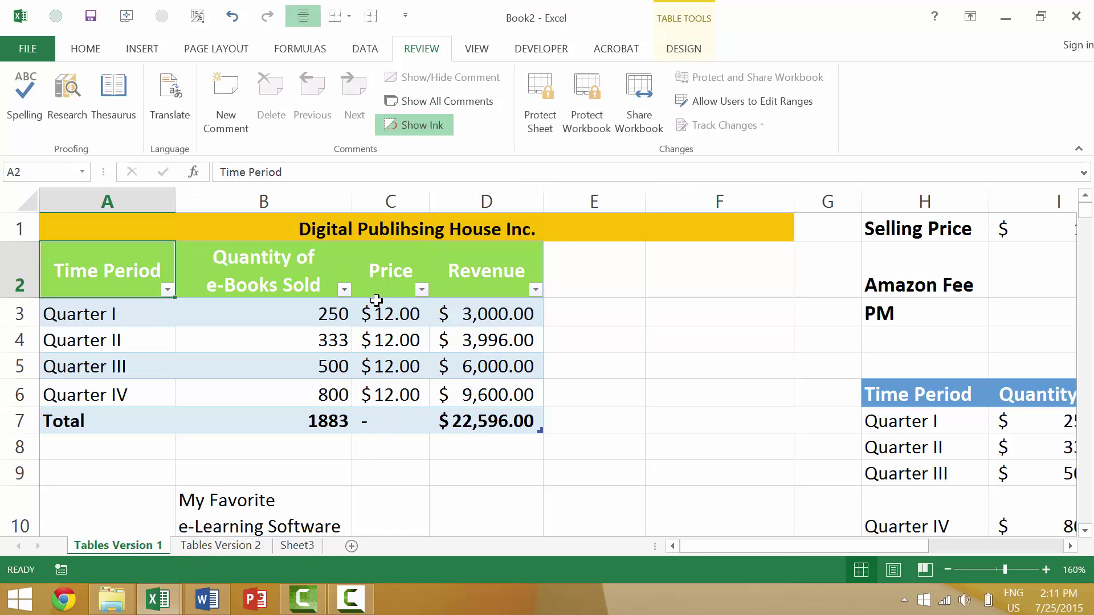
left_click(391, 228)
double_click(391, 228)
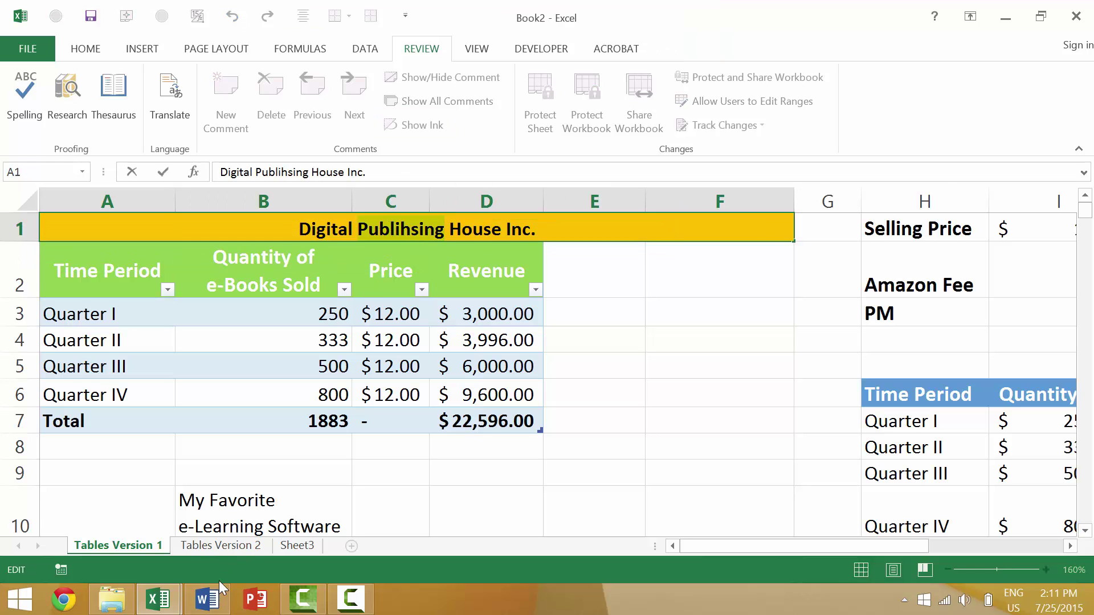
- Spell-check the Tables Version 1 sheet and change "Publihsing" to "Publishing" in the A1 title
left_click(236, 546)
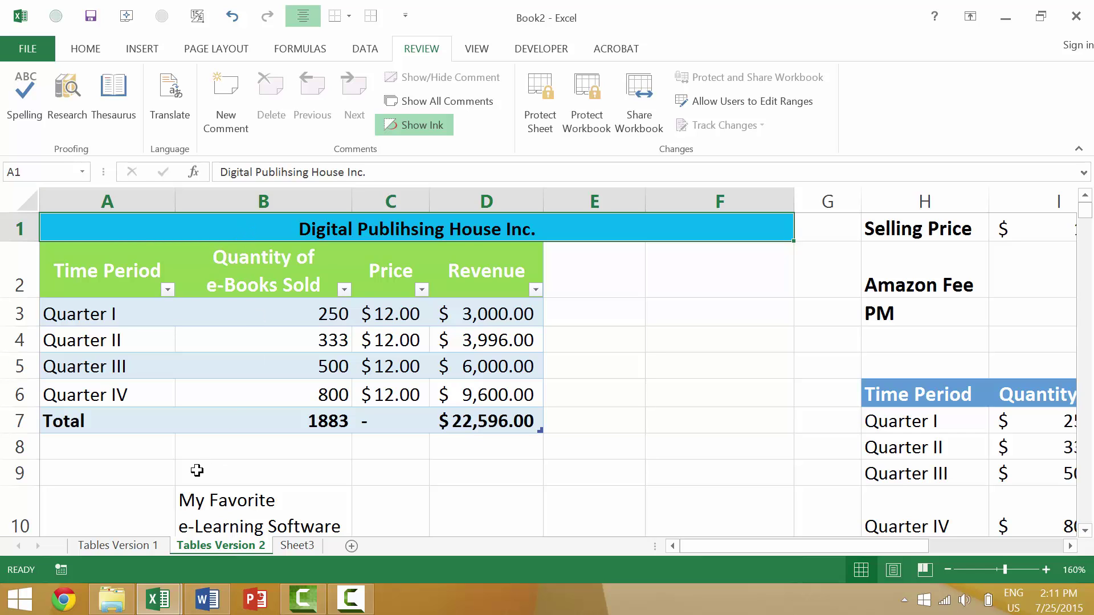
left_click(131, 546)
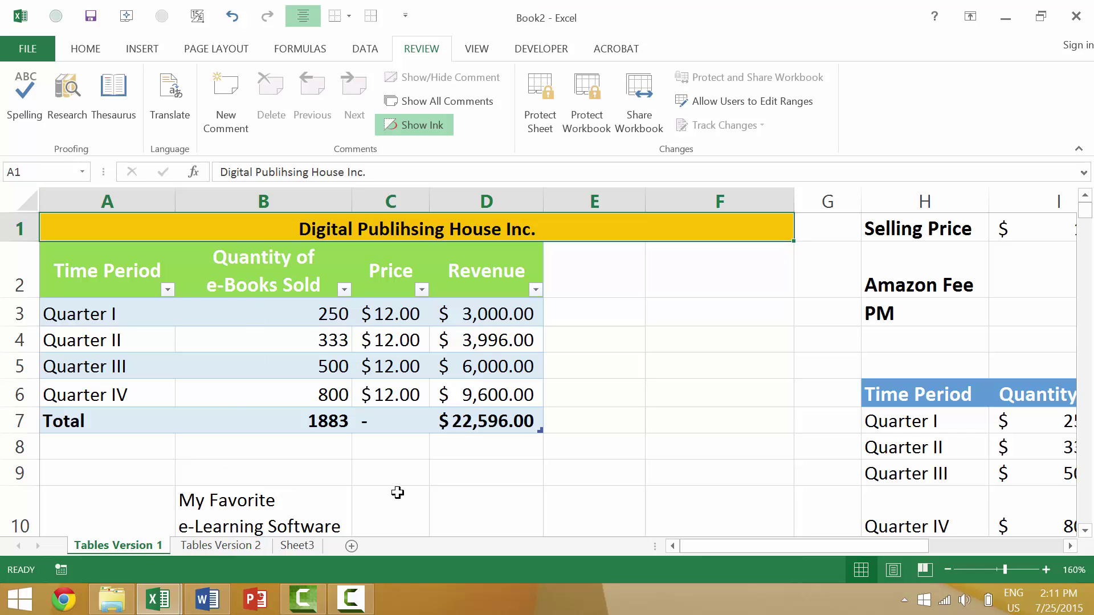
key("F7")
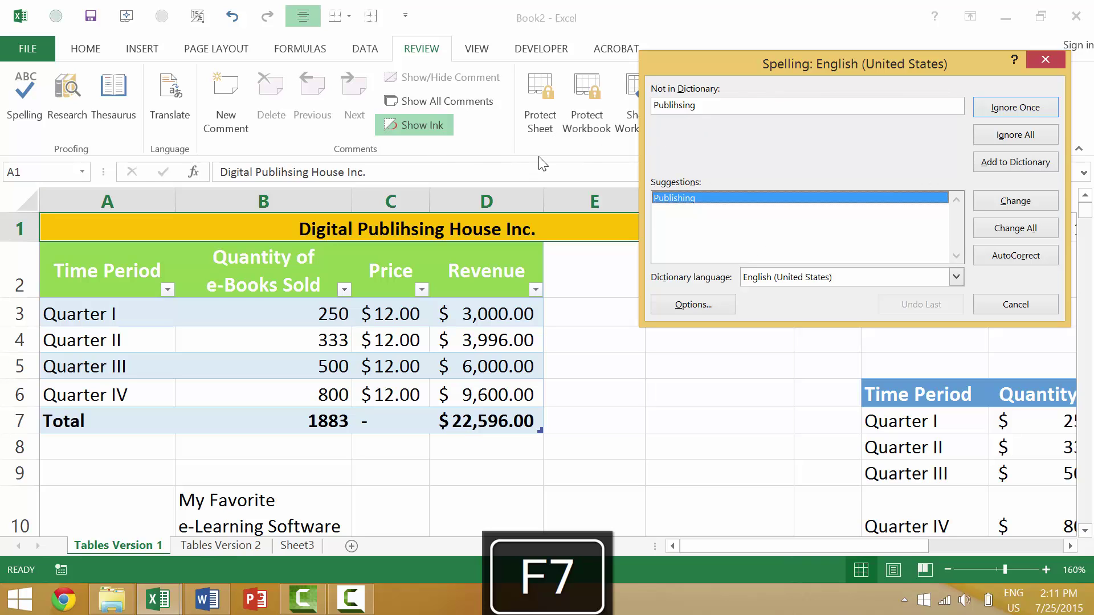
left_click(1030, 204)
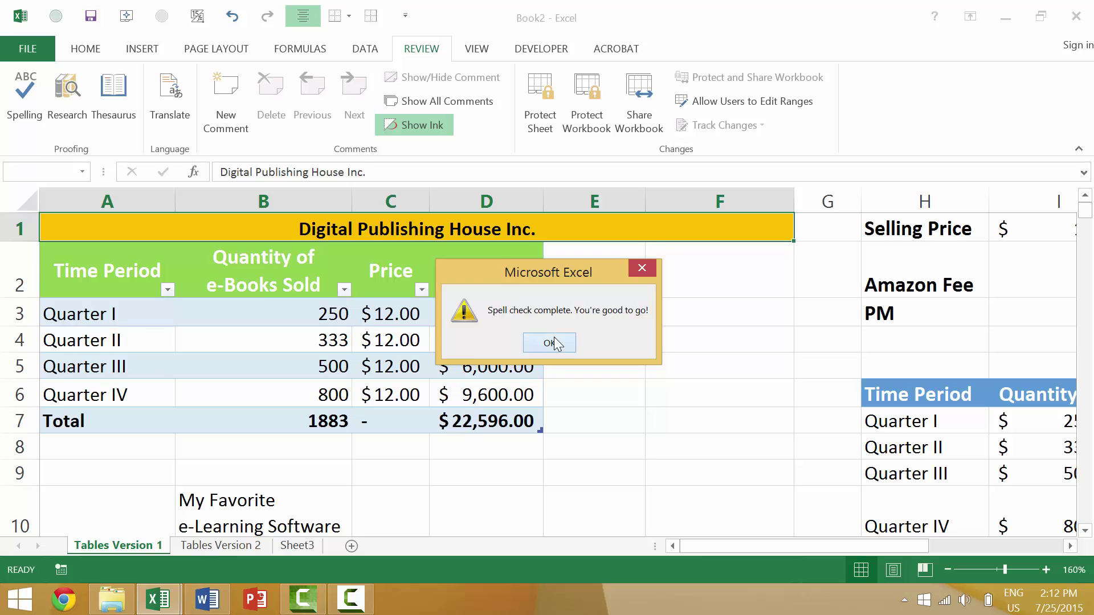
left_click(555, 342)
- Compare the A1 titles on both table sheets and change the one on Tables Version 1 back to "Digital Publihsing House Inc."
left_click(211, 549)
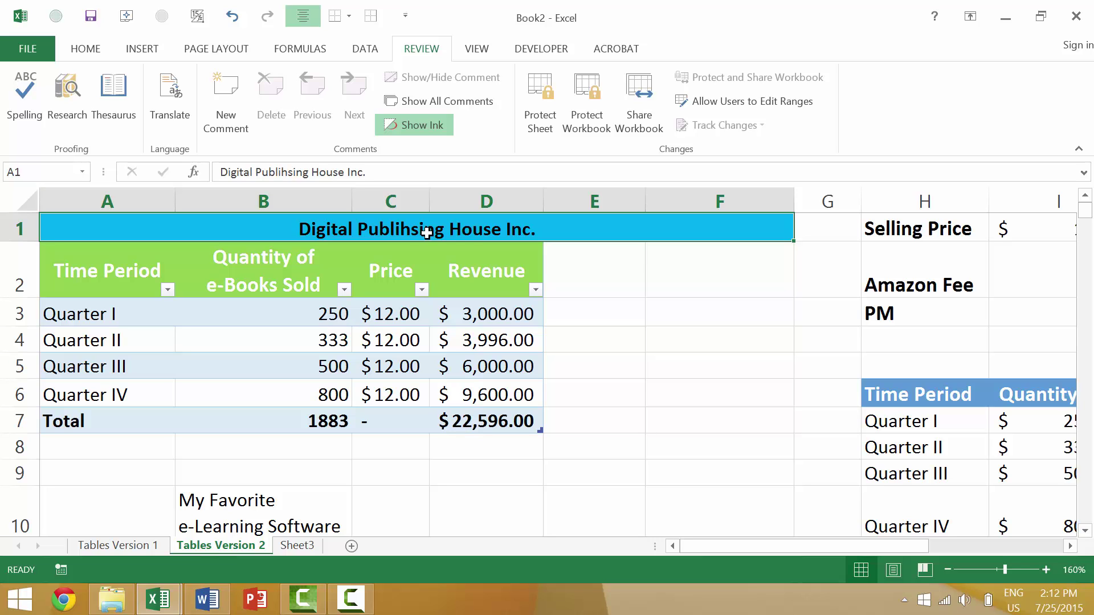
left_click(143, 551)
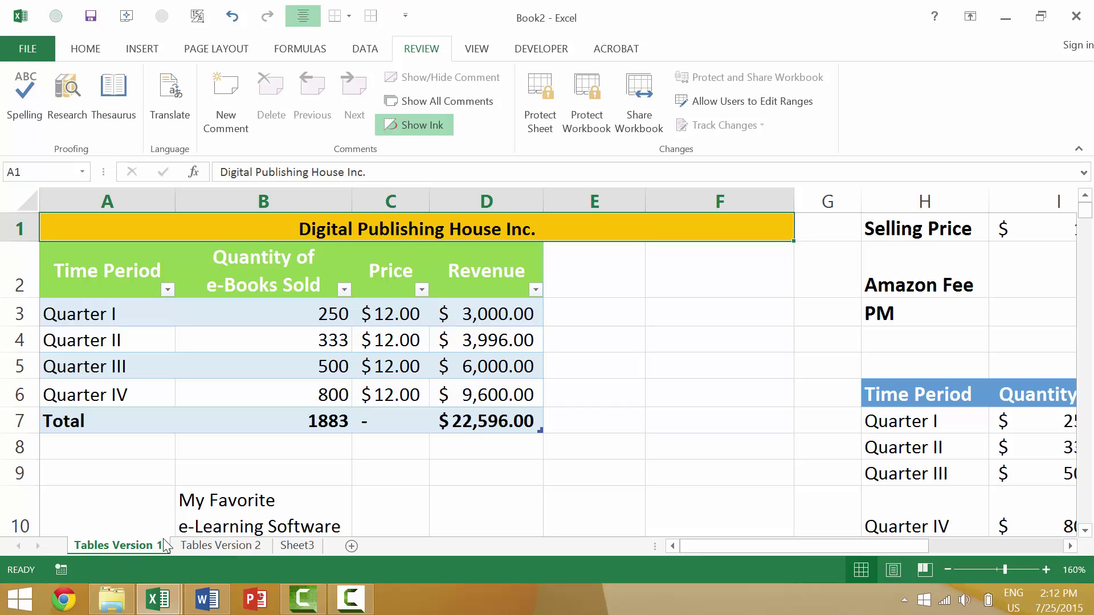
left_click(223, 549)
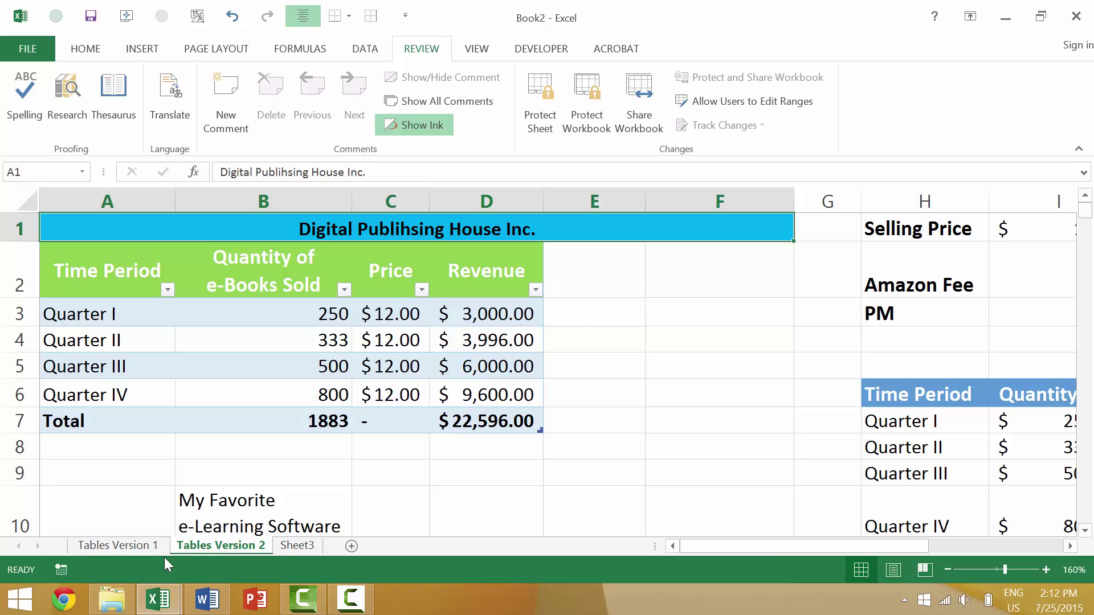
left_click(147, 554)
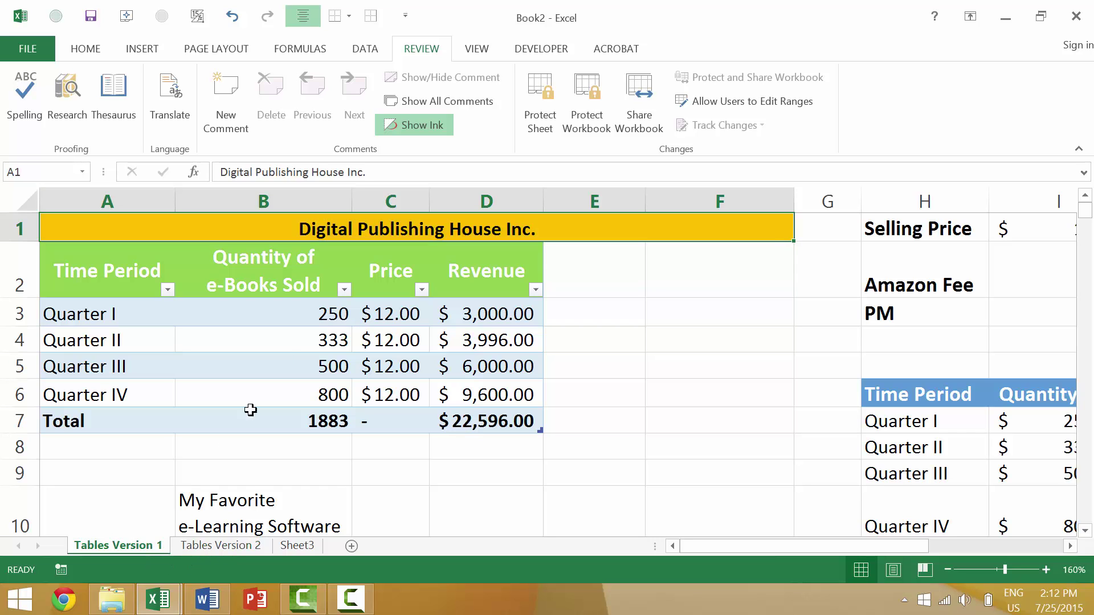
double_click(410, 225)
key("BackSpace")
key("Right")
type("s")
key("Return")
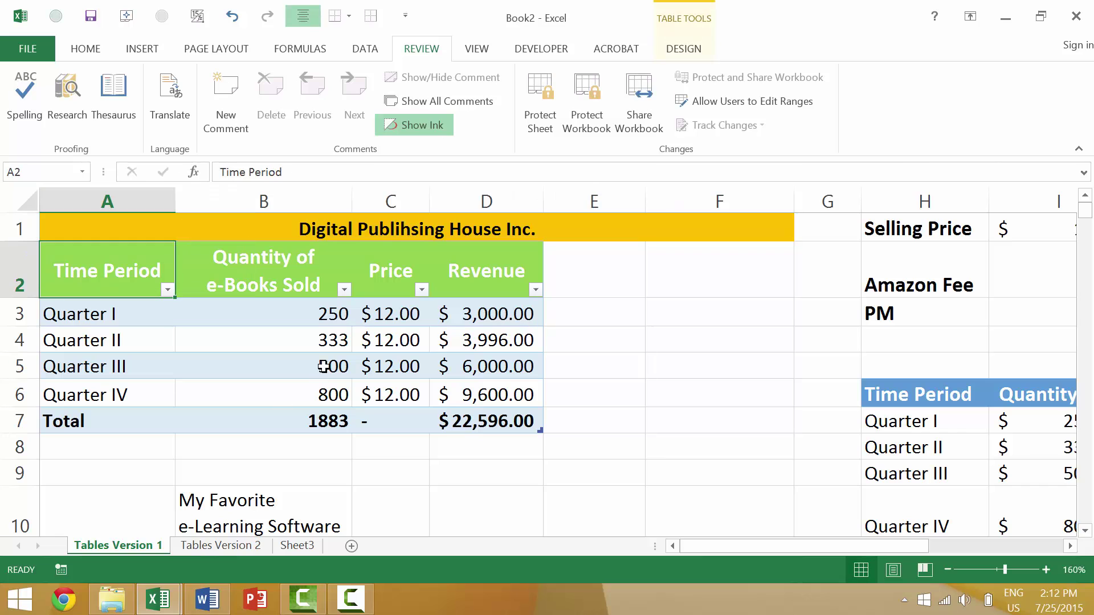
- Check the misspelled A1 titles on both table sheets and group the worksheets from Tables Version 1 through Sheet3
double_click(391, 231)
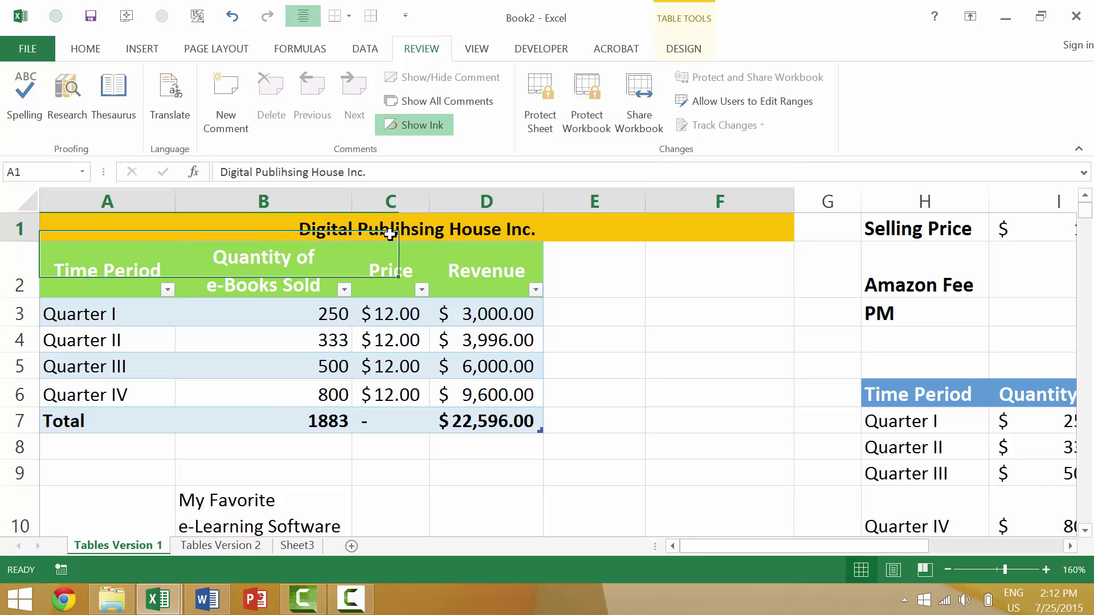
left_click(233, 545)
double_click(388, 232)
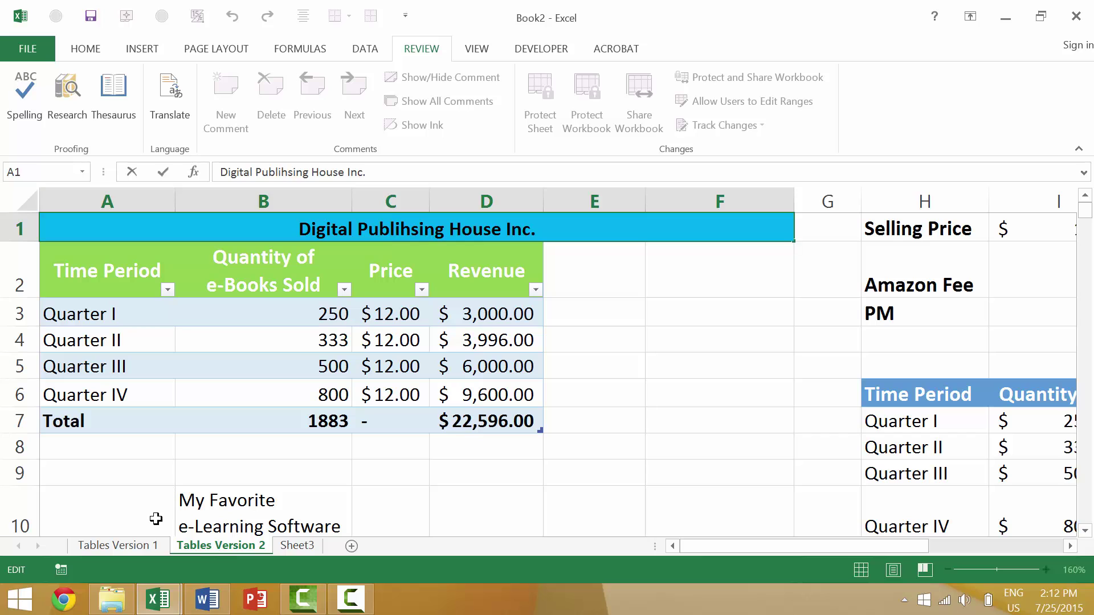
left_click(143, 545)
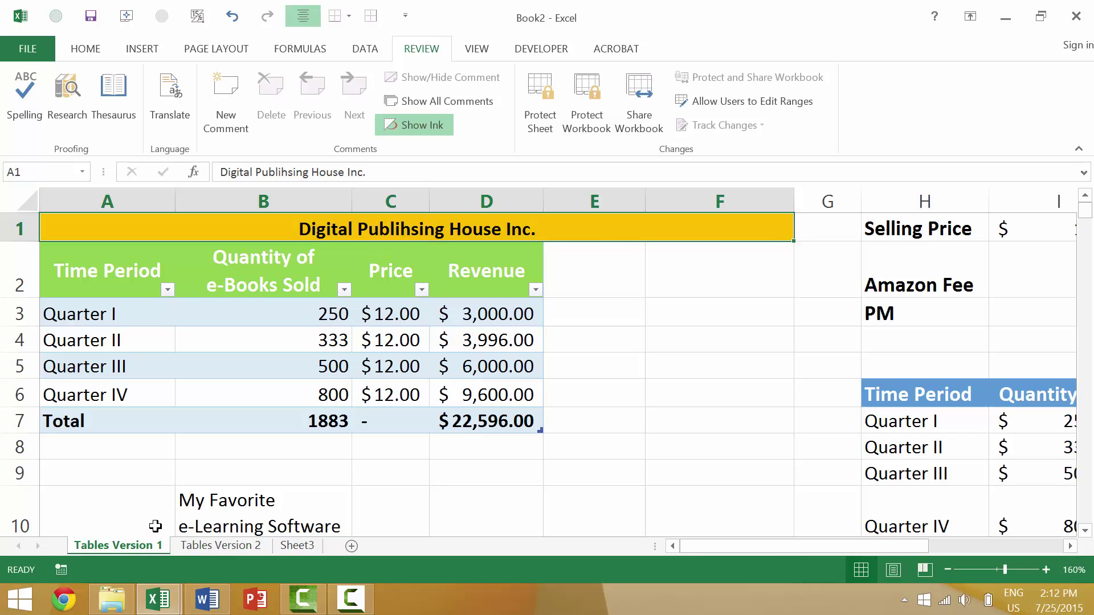
left_click(302, 547, "shift")
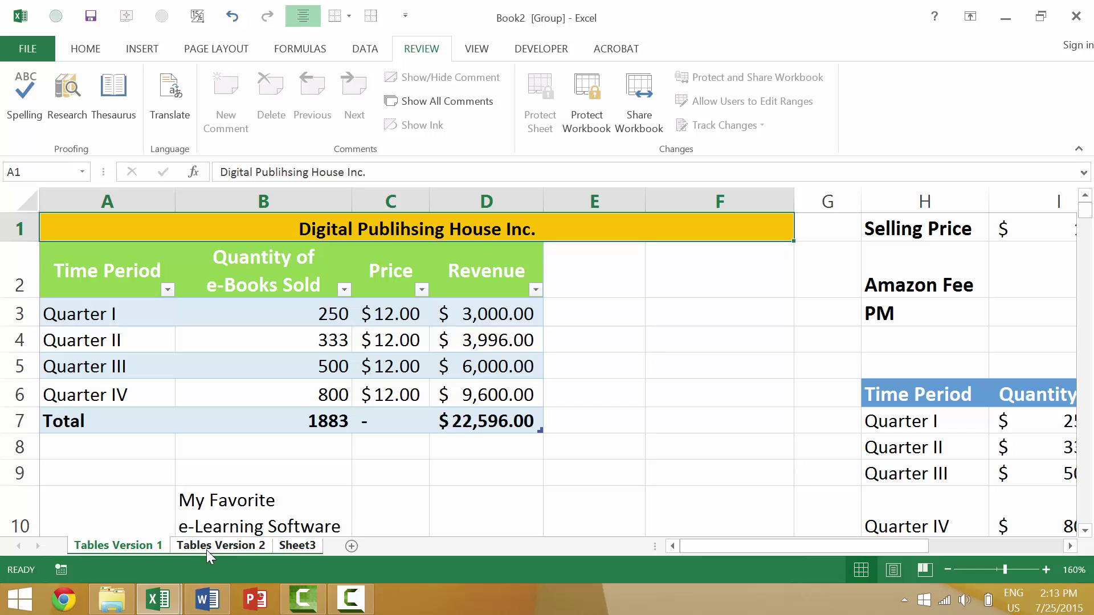
- Spell-check the three grouped sheets, changing "Publihsing" to "Publishing" in the titles of both table sheets
key("F7")
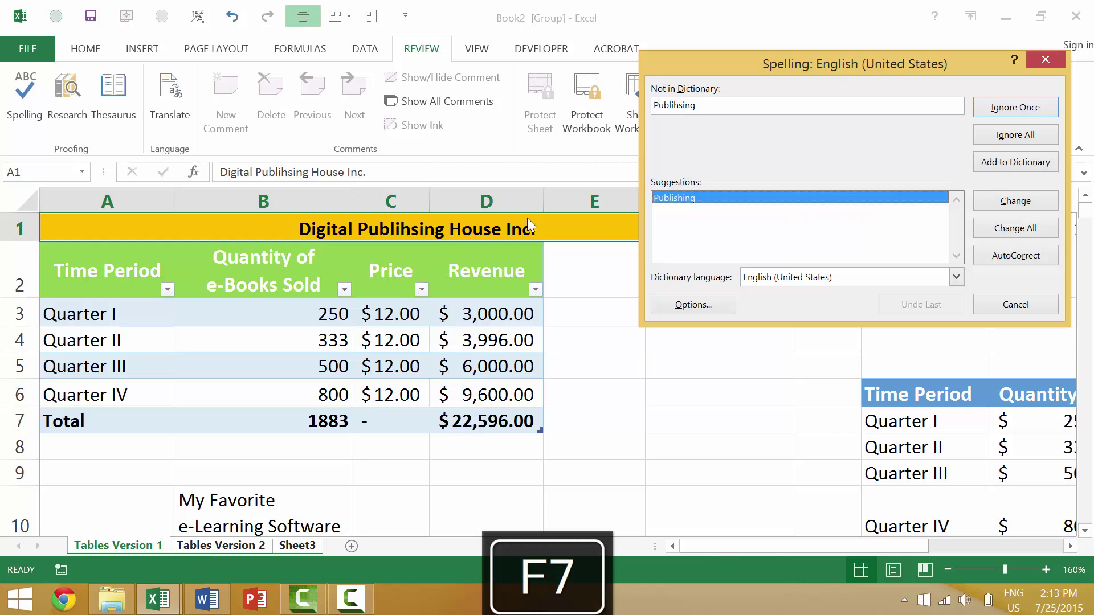
left_click(1017, 201)
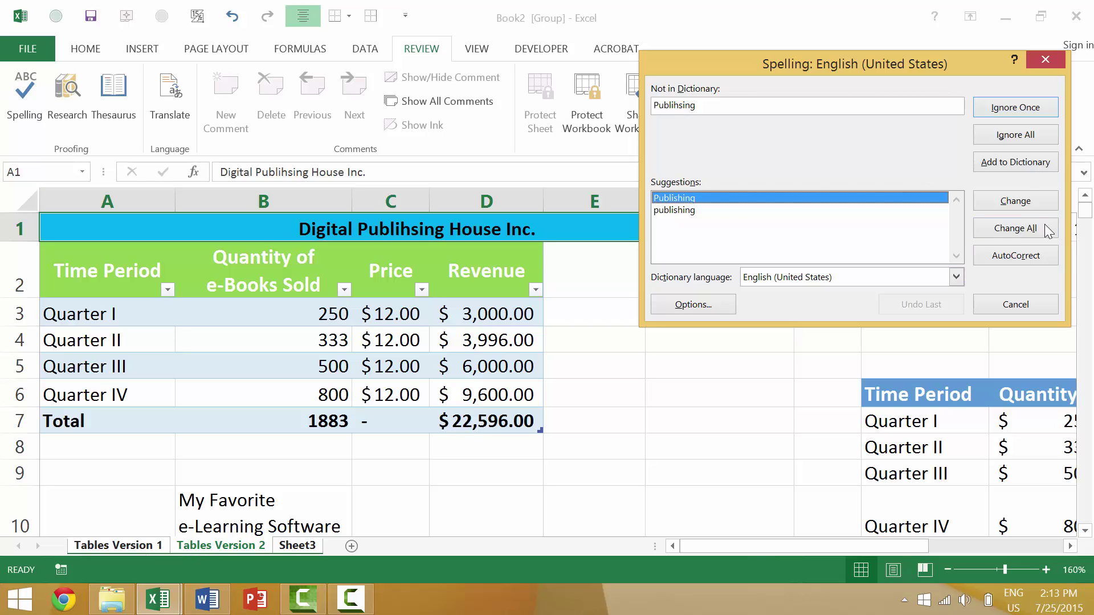
left_click(1021, 208)
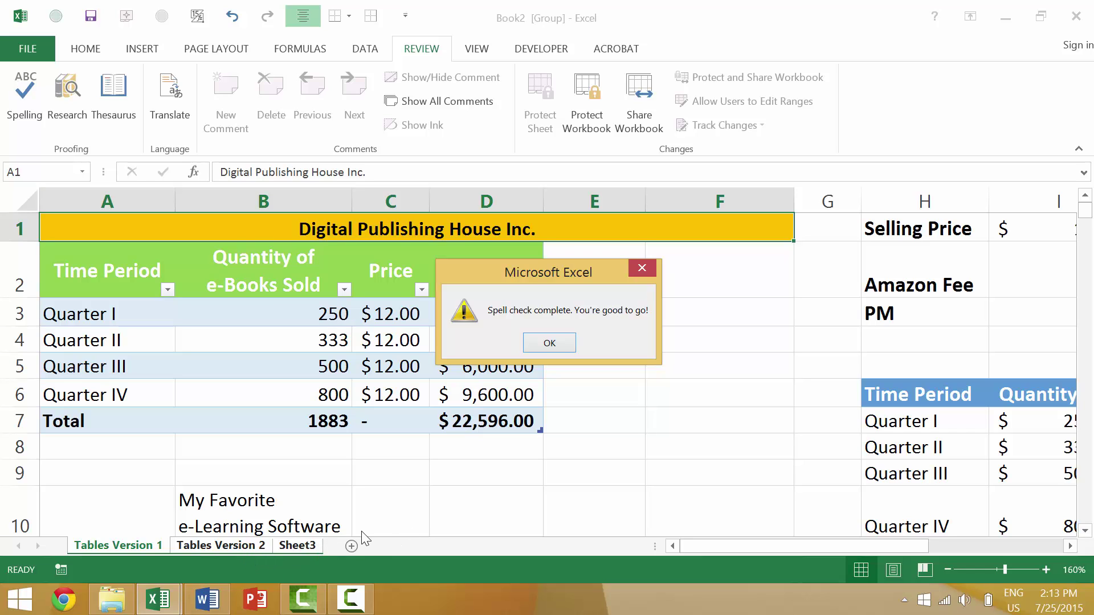
left_click(552, 340)
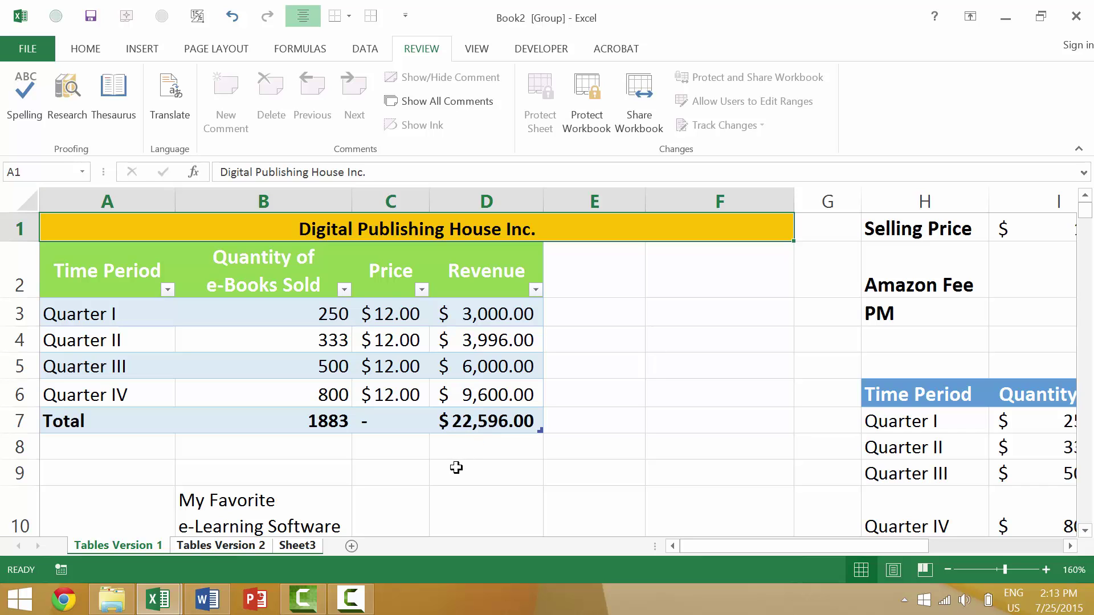
- Misspell the A1 title as "Digitaaaal Publishing House Inc." across the three grouped sheets
left_click(342, 514)
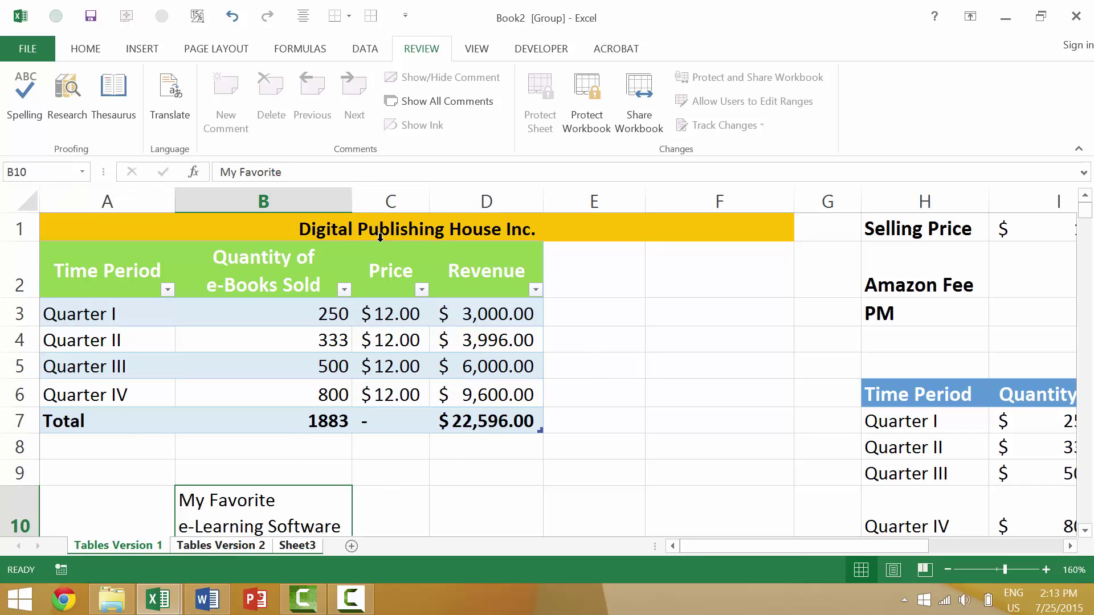
double_click(343, 229)
type("aaa")
key("Return")
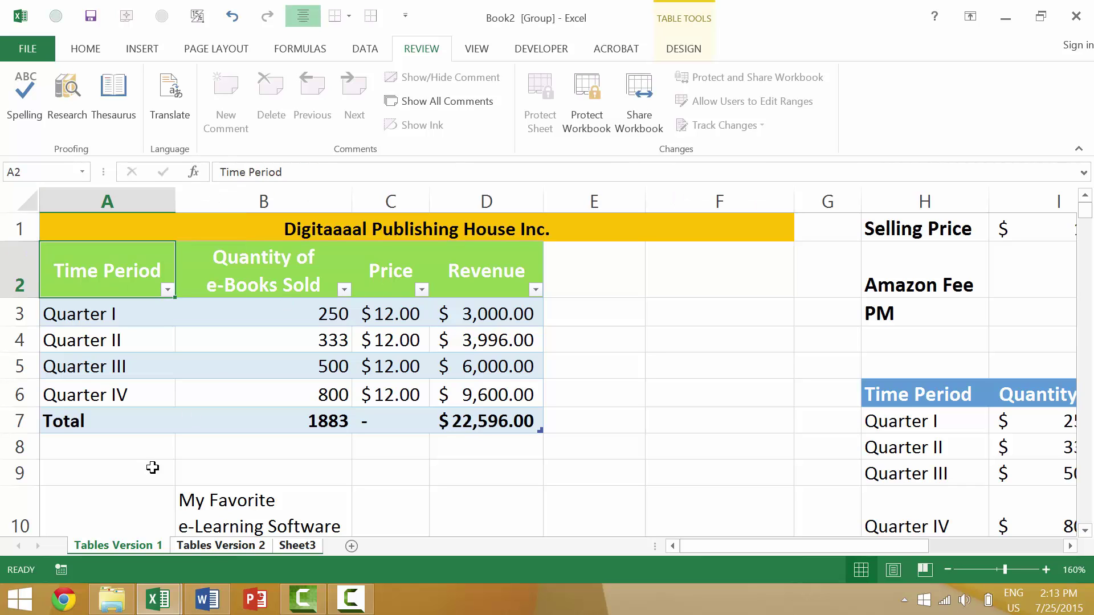
- Examine the A1 title on Tables Version 1, Tables Version 2 and Sheet3
left_click(224, 545)
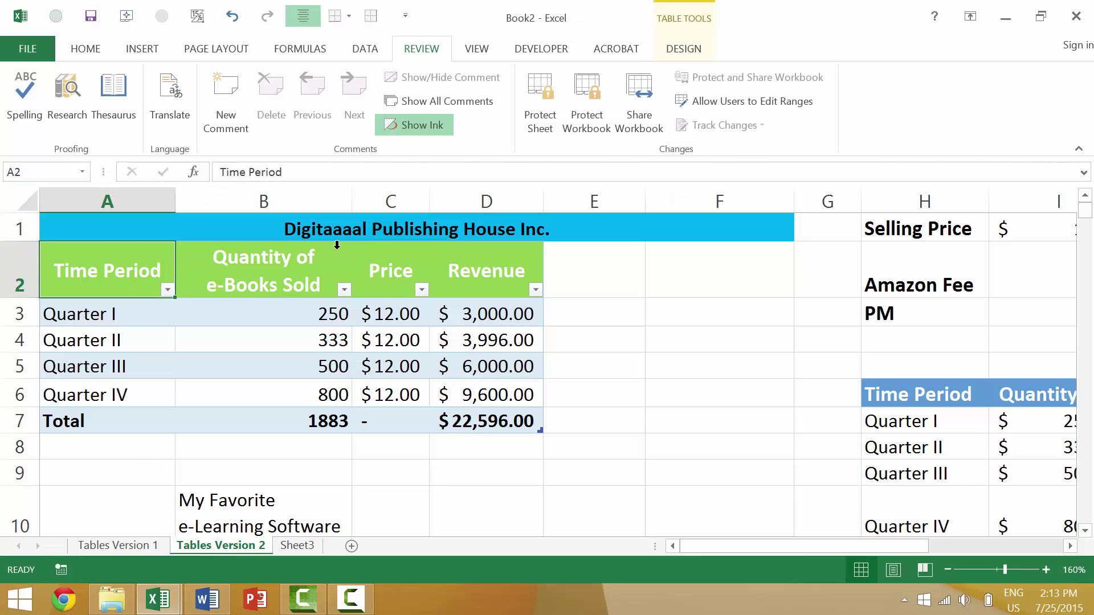
left_click(297, 545)
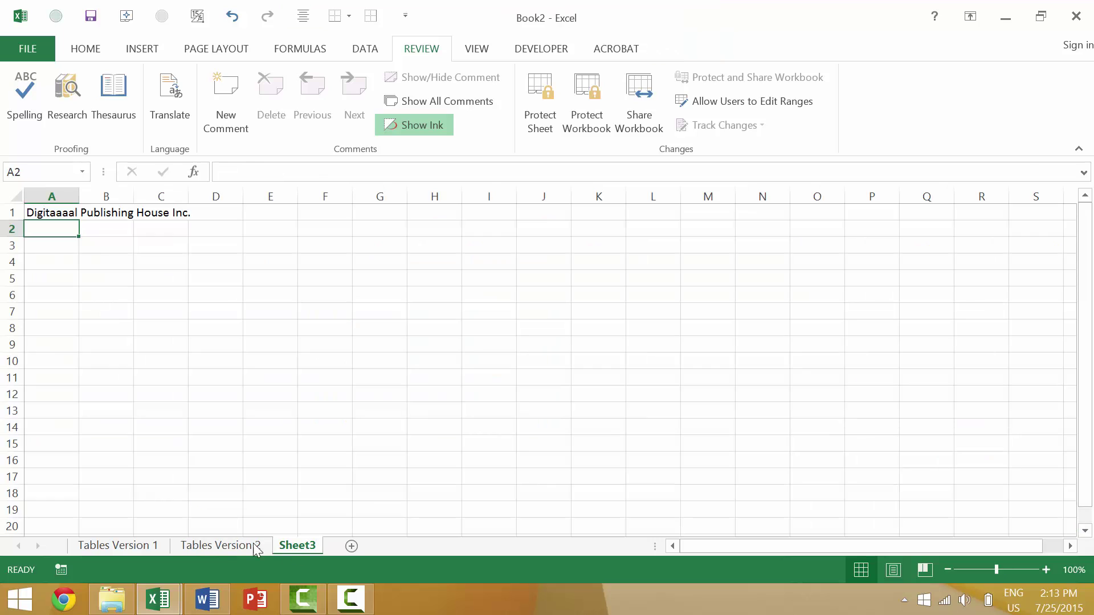
left_click(142, 545)
left_click(194, 546)
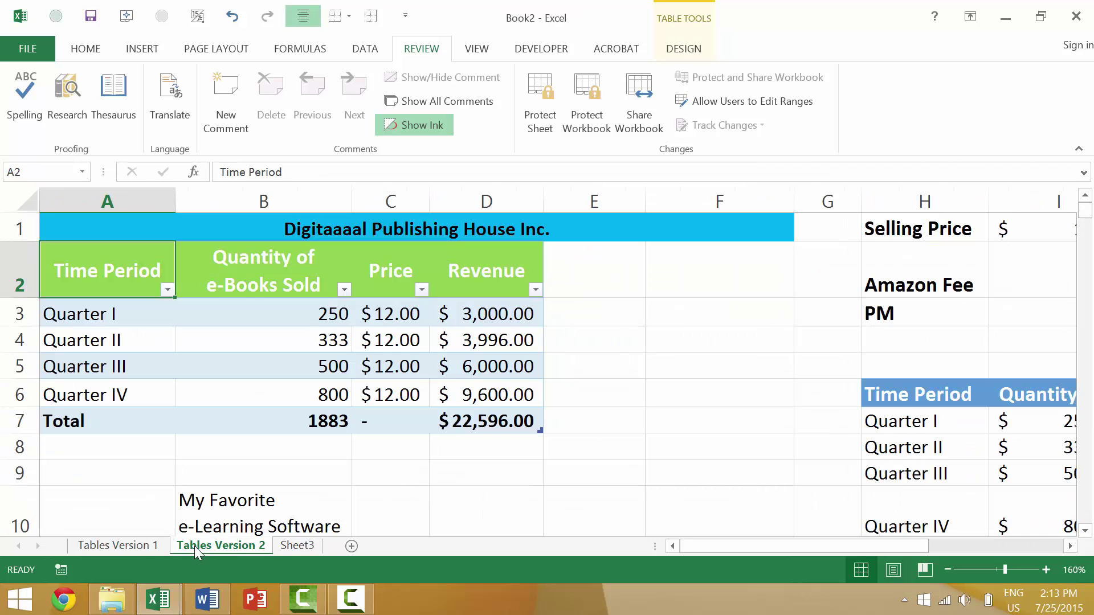
left_click(115, 546)
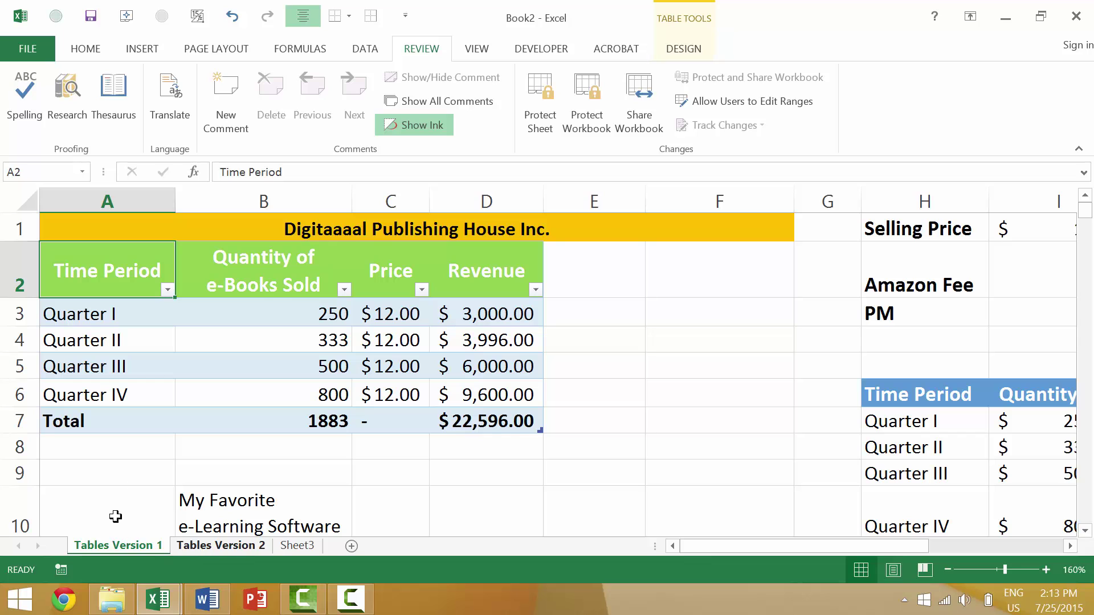
left_click(297, 546)
- Group only Tables Version 1 and Tables Version 2 and spell-check them, continuing from the beginning of the sheet
left_click(141, 546)
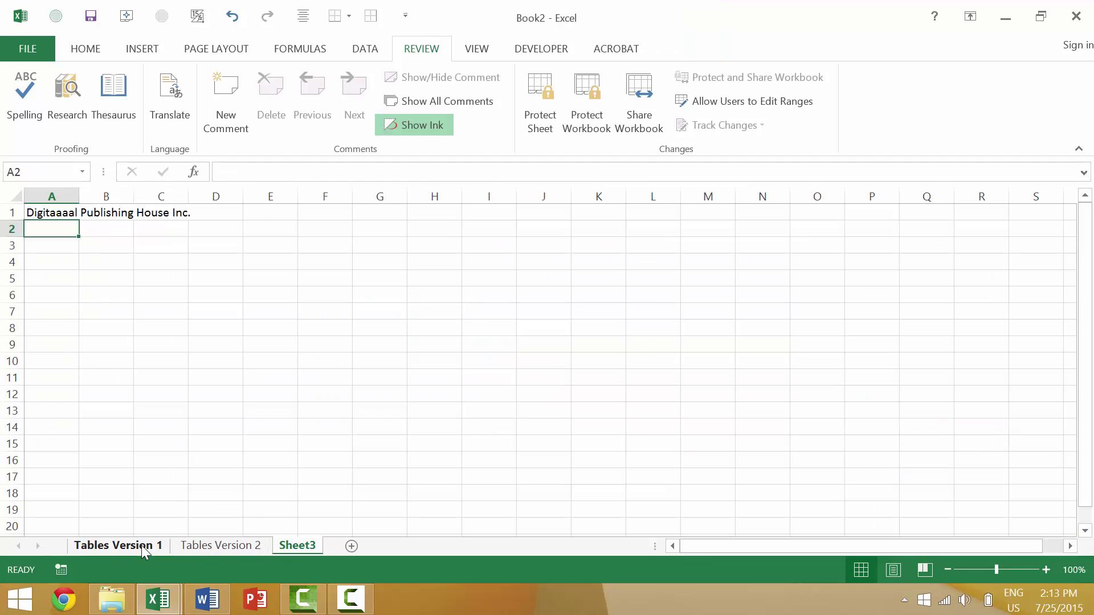
left_click(197, 546, "ctrl")
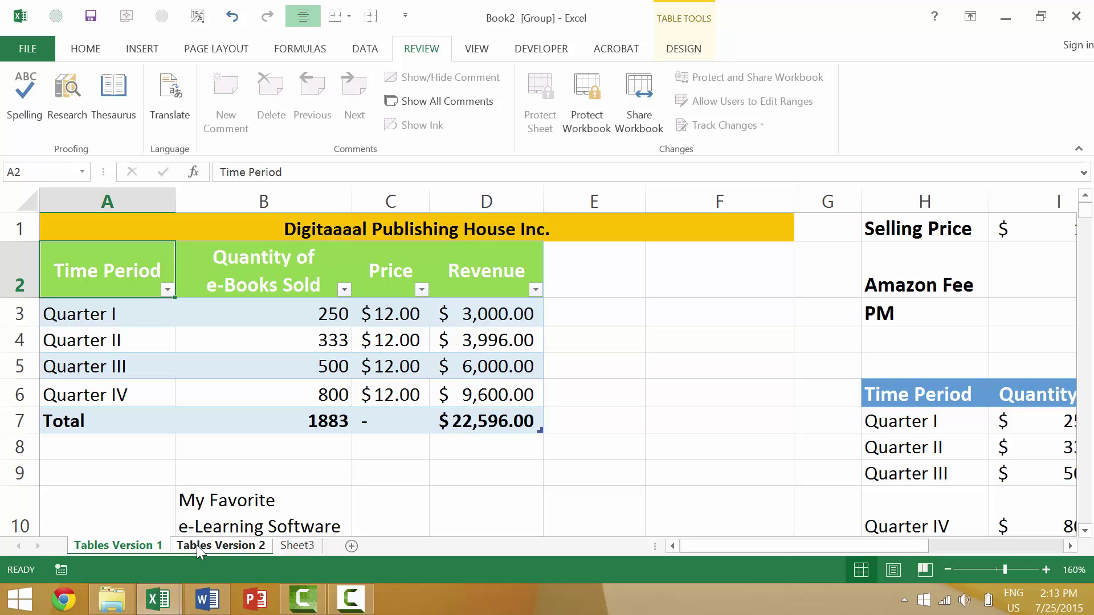
key("F7")
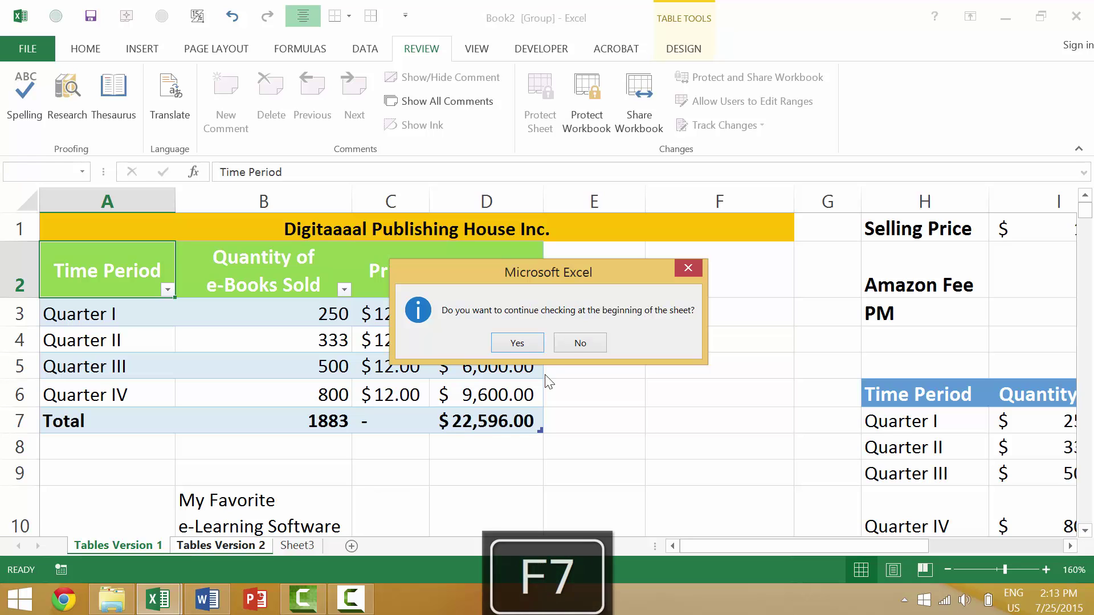
left_click(521, 346)
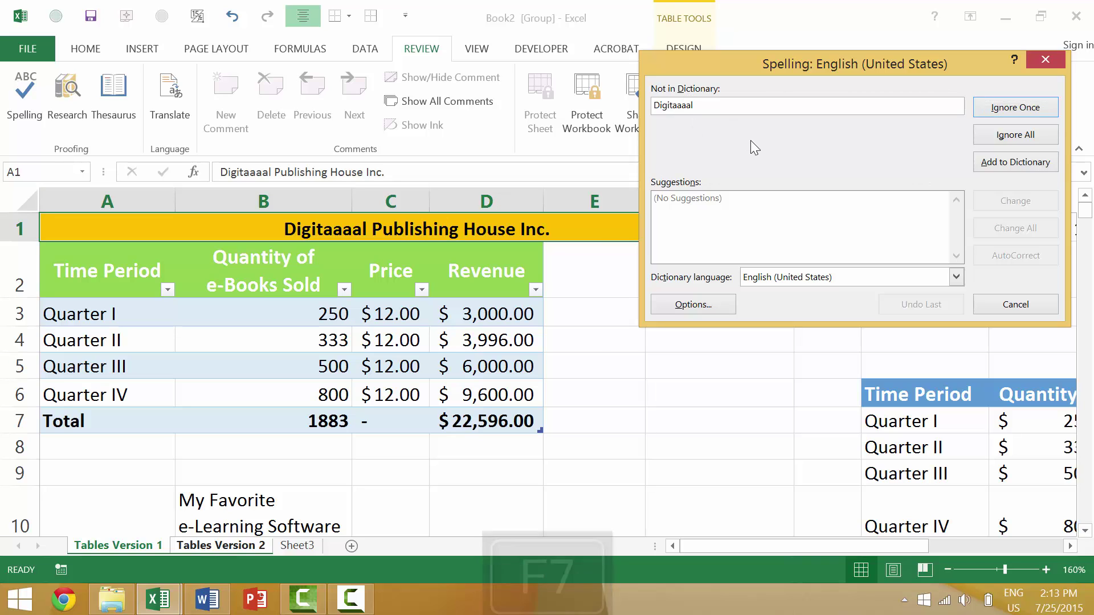
- Replace "Digitaaaal" with "Digital" in the A1 titles of both grouped sheets and finish the spell check
key("BackSpace")
key("BackSpace")
key("BackSpace")
key("BackSpace")
type("al")
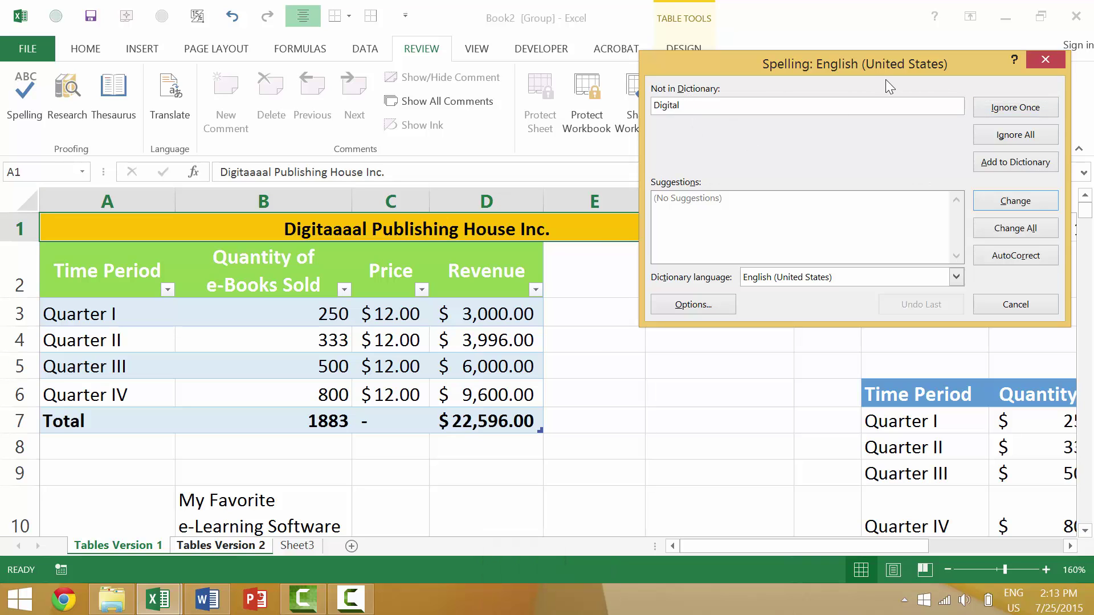
left_click(1009, 203)
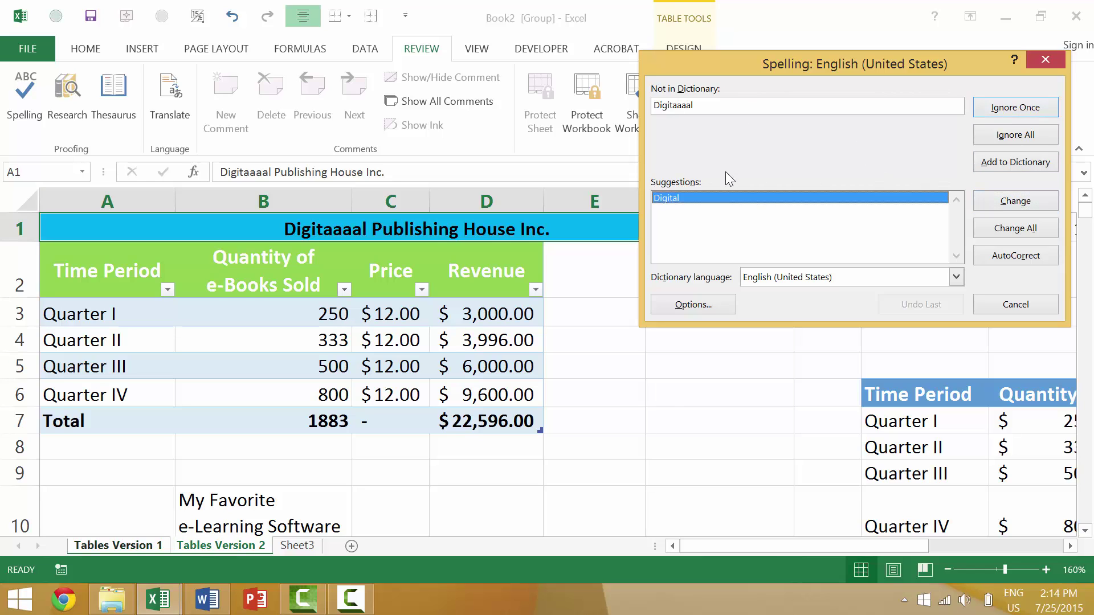
left_click(1015, 201)
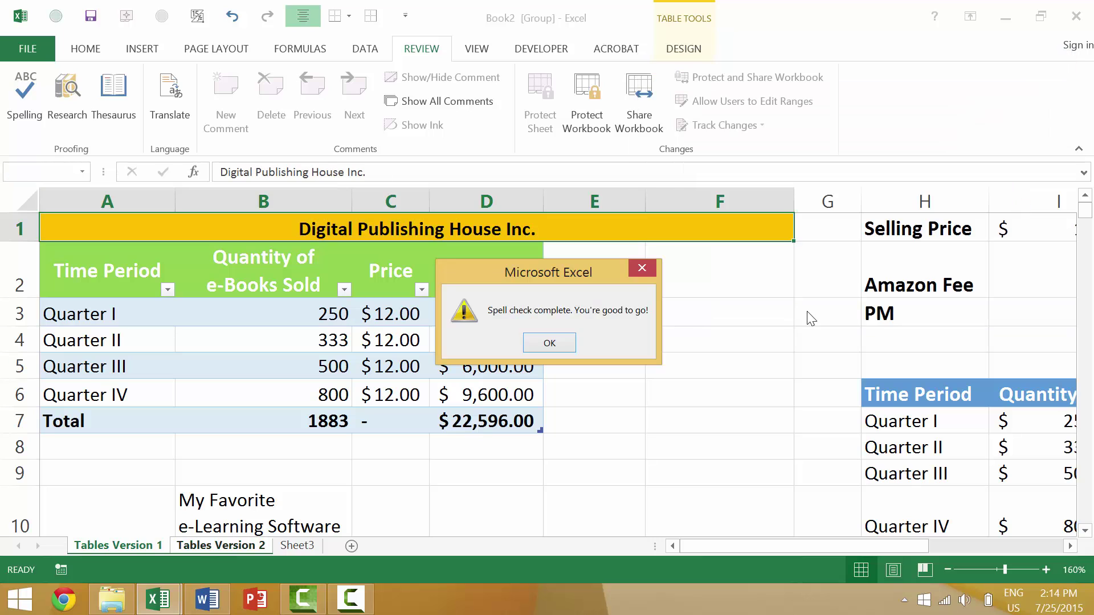
left_click(550, 345)
- Run the spell check on the grouped sheets twice starting from cell E5, continuing at the beginning of the sheet
left_click(609, 358)
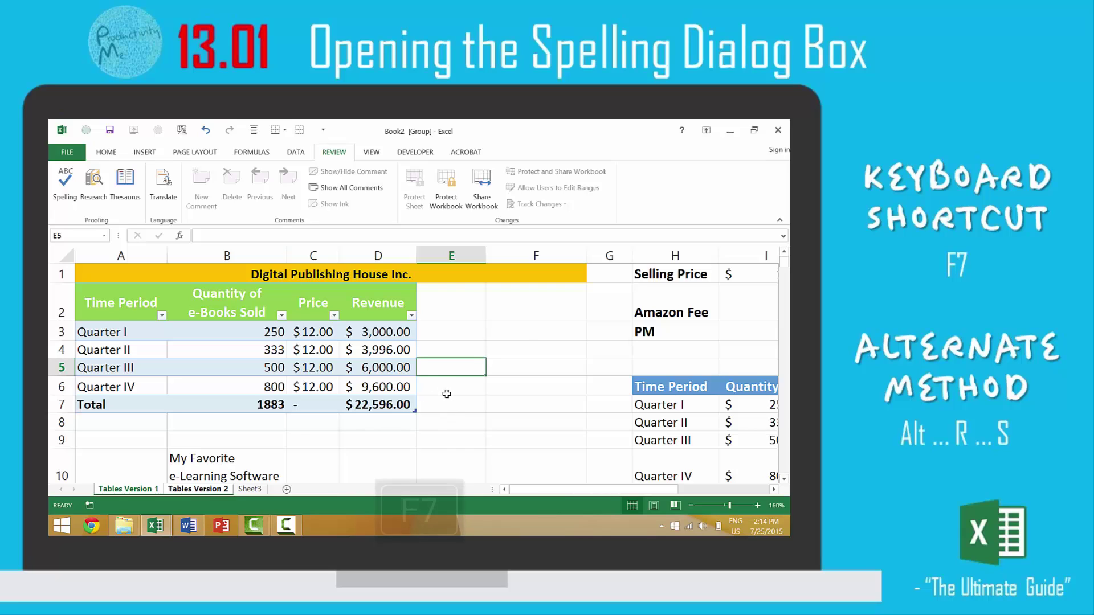
key("F7")
left_click(421, 353)
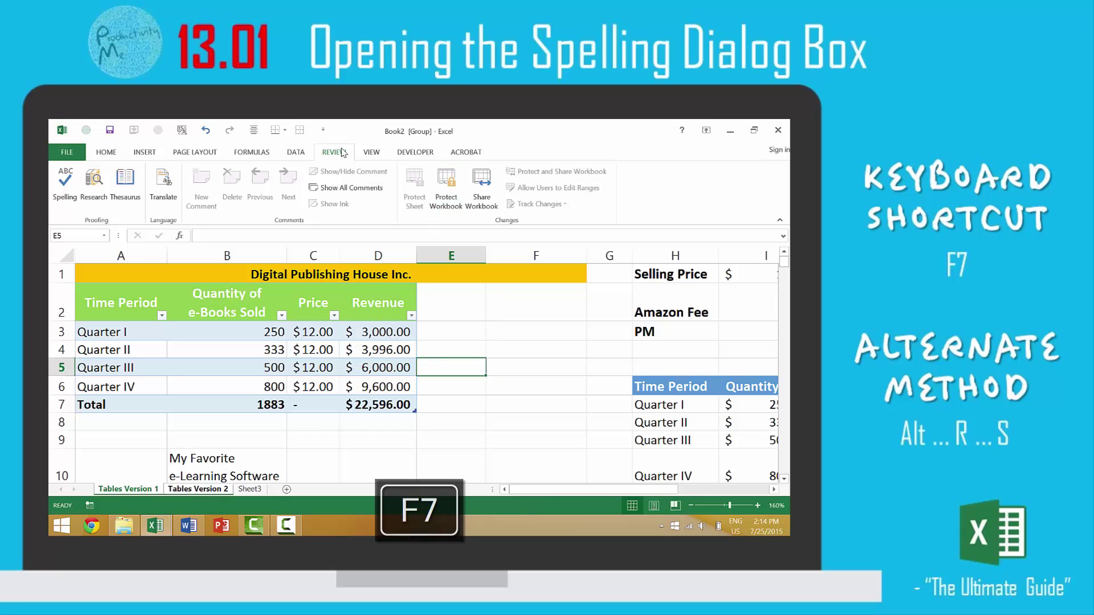
left_click(65, 186)
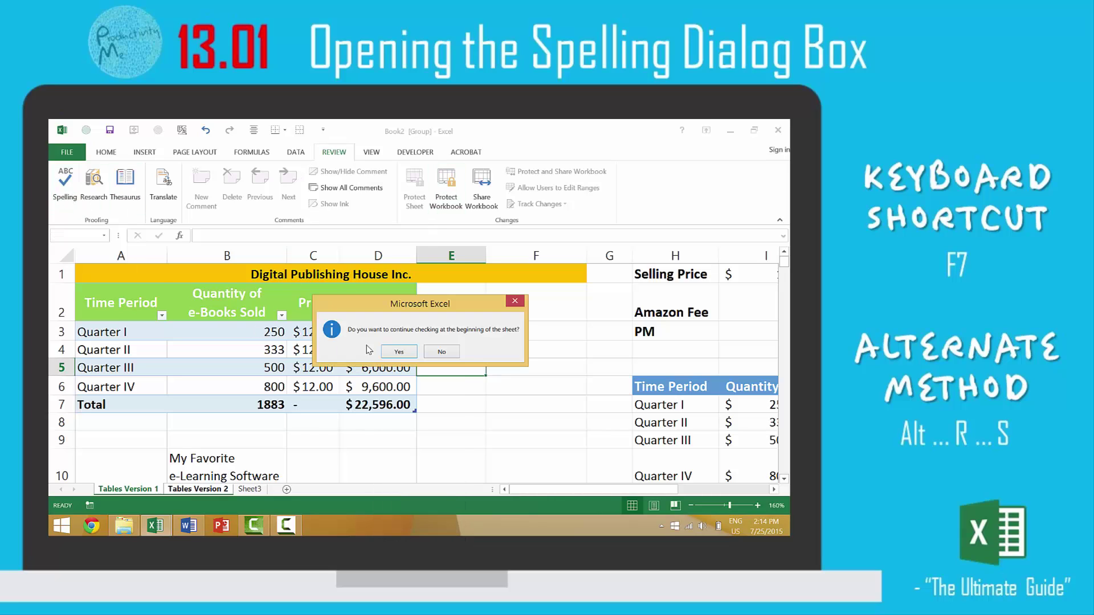
left_click(399, 352)
left_click(434, 352)
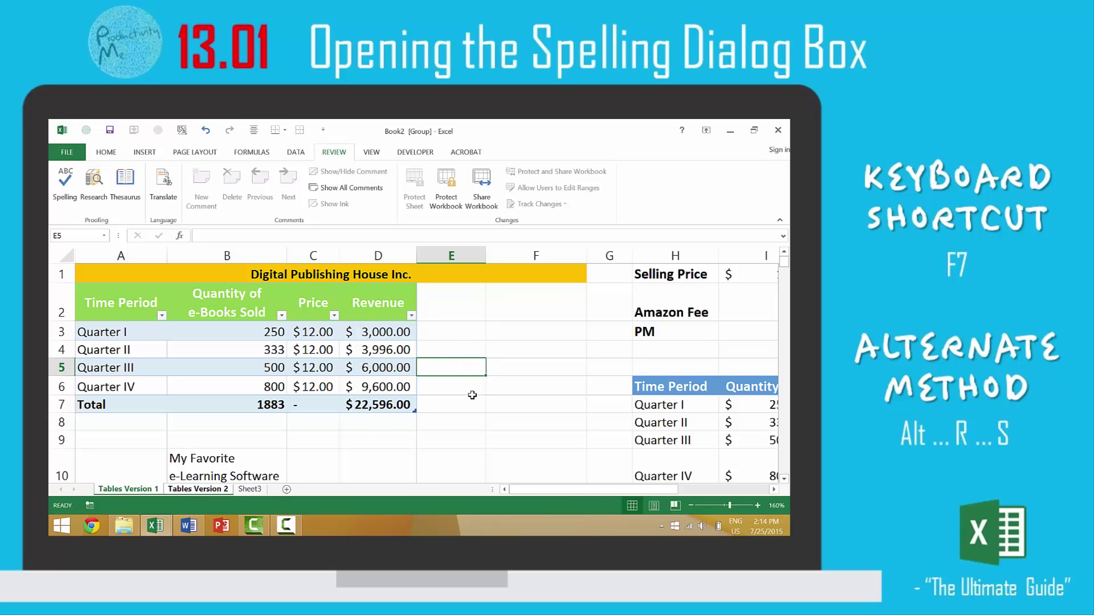
- Run the spell check once more on the grouped sheets from cell E5, continuing at the beginning of the sheet
key("alt")
key("r")
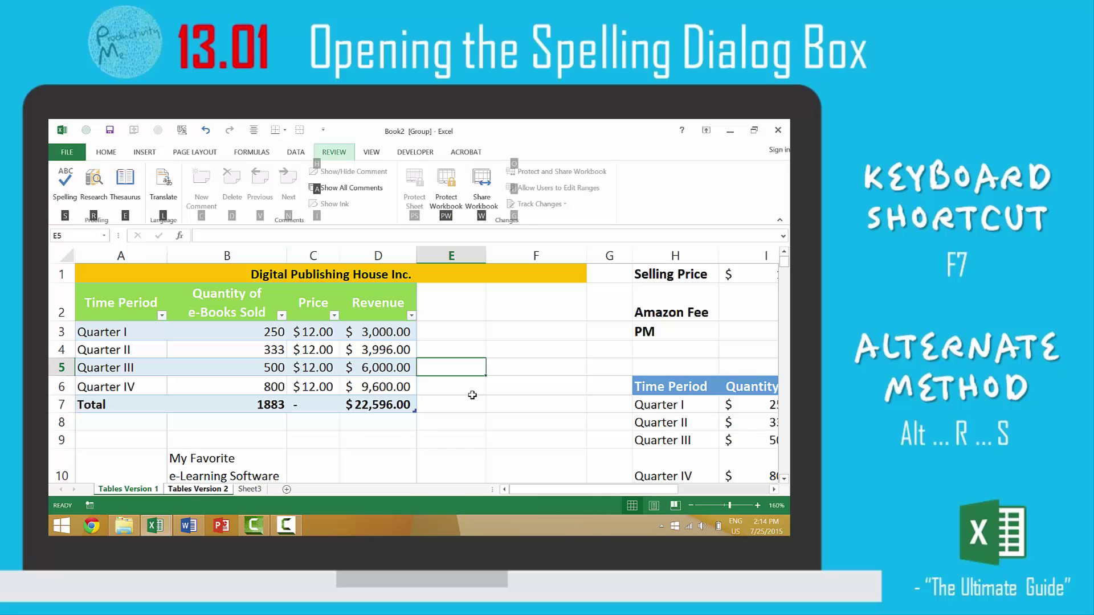
key("s")
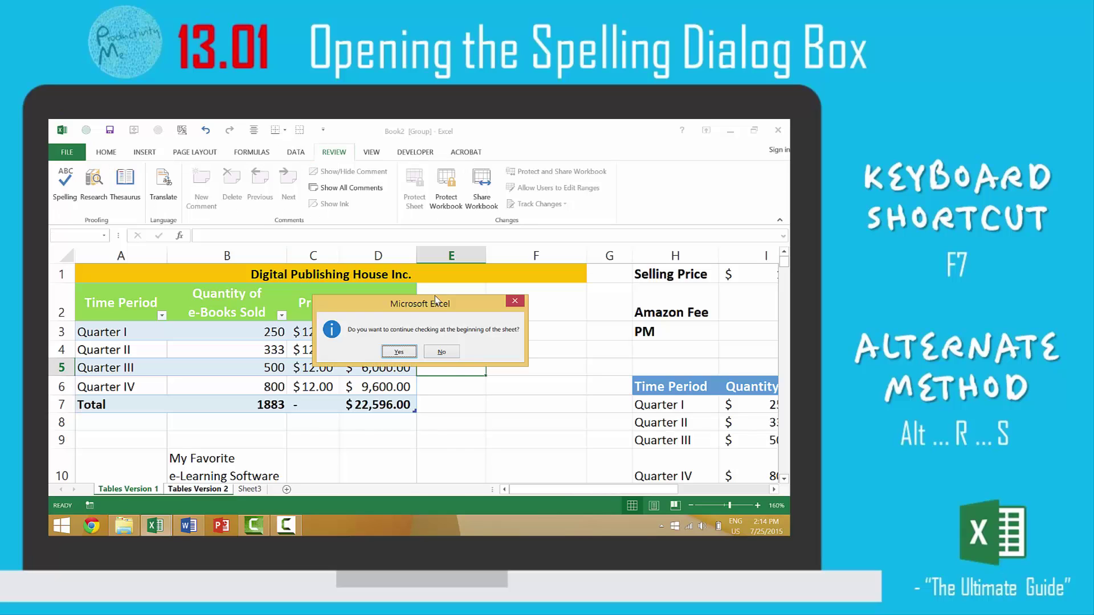
left_click(399, 352)
left_click(435, 355)
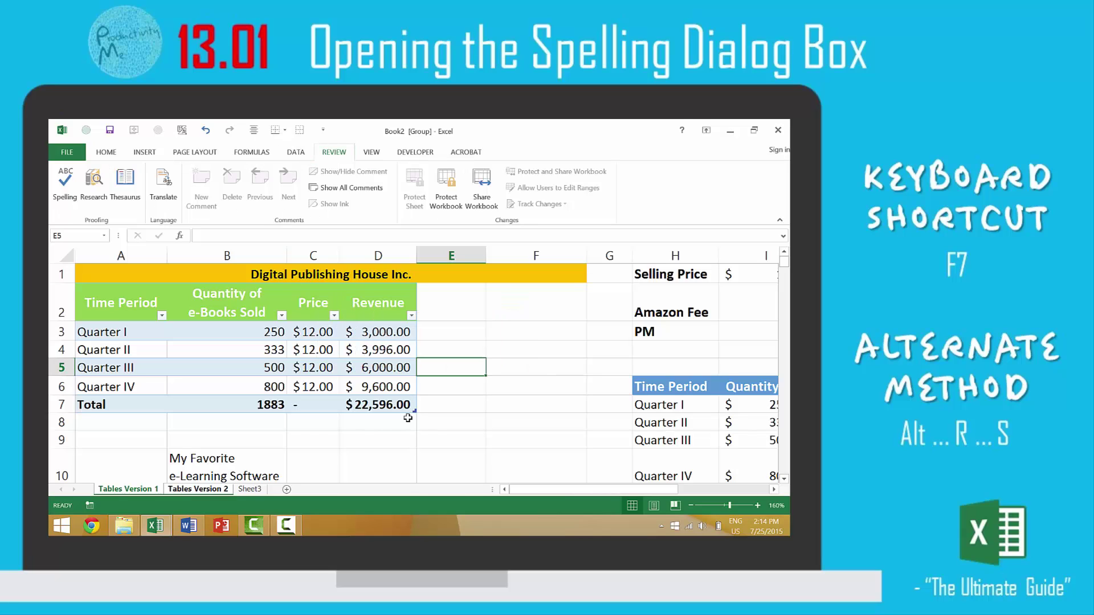
- Ungroup the sheets by switching to Sheet3, regroup Tables Version 1 and Tables Version 2, and start a spell check on them
left_click(250, 490)
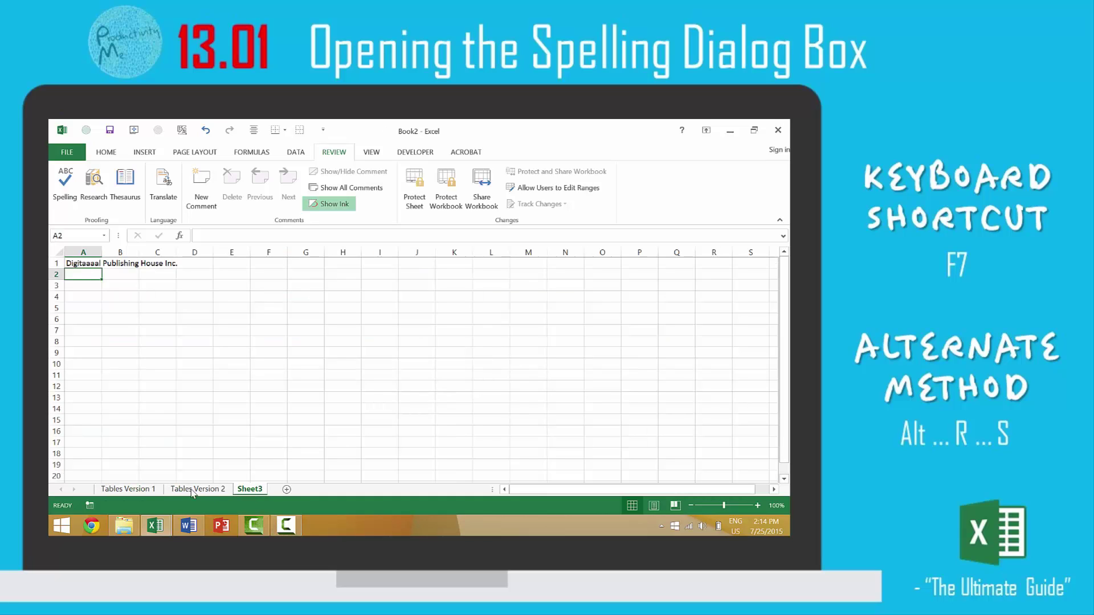
left_click(129, 490)
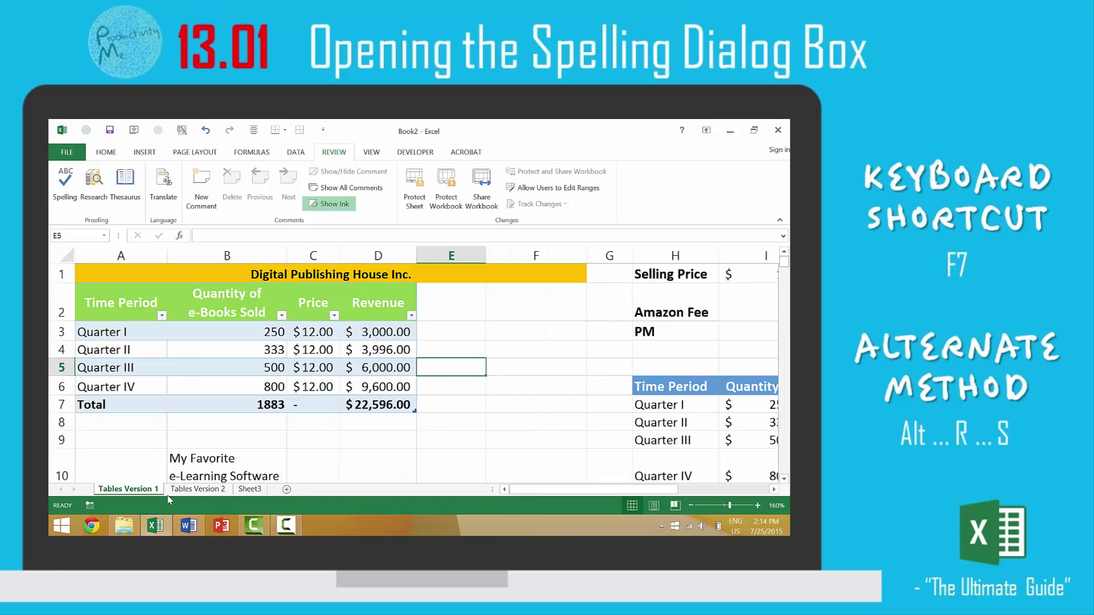
left_click(203, 493, "ctrl")
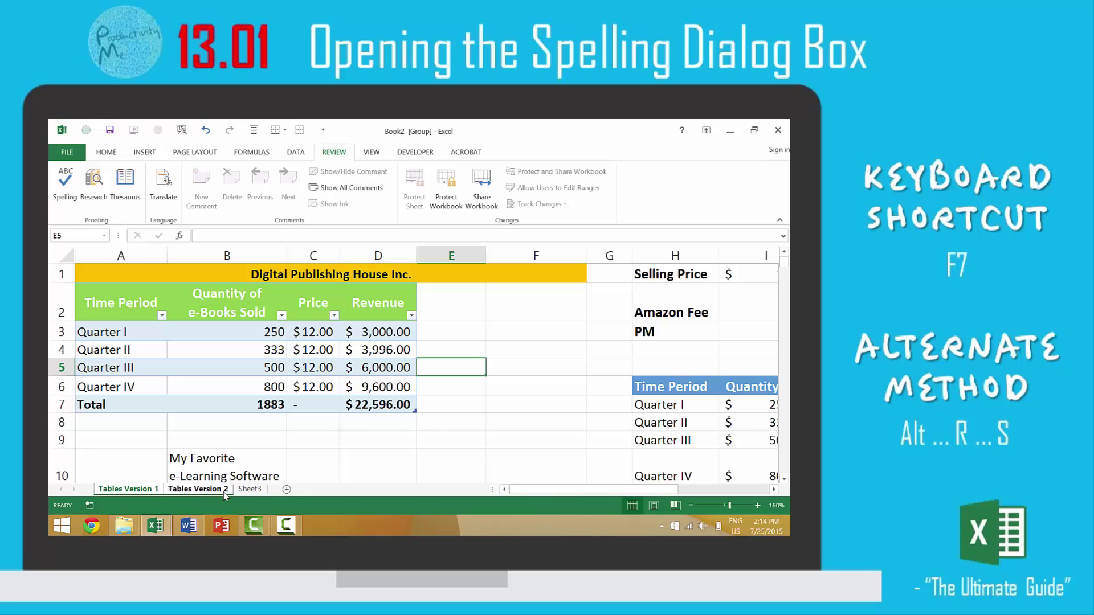
key("F7")
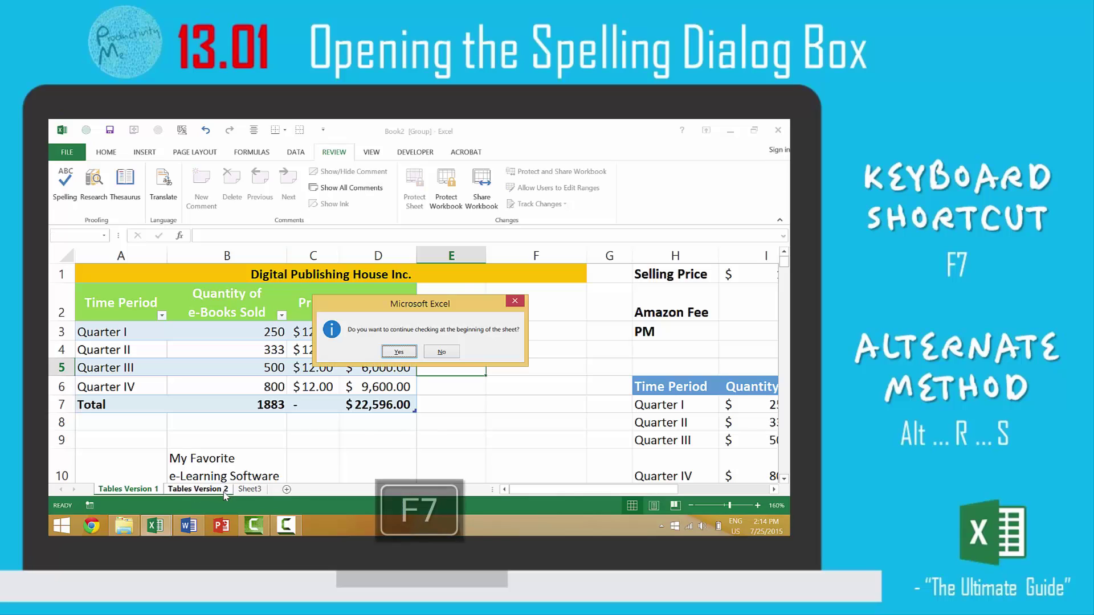